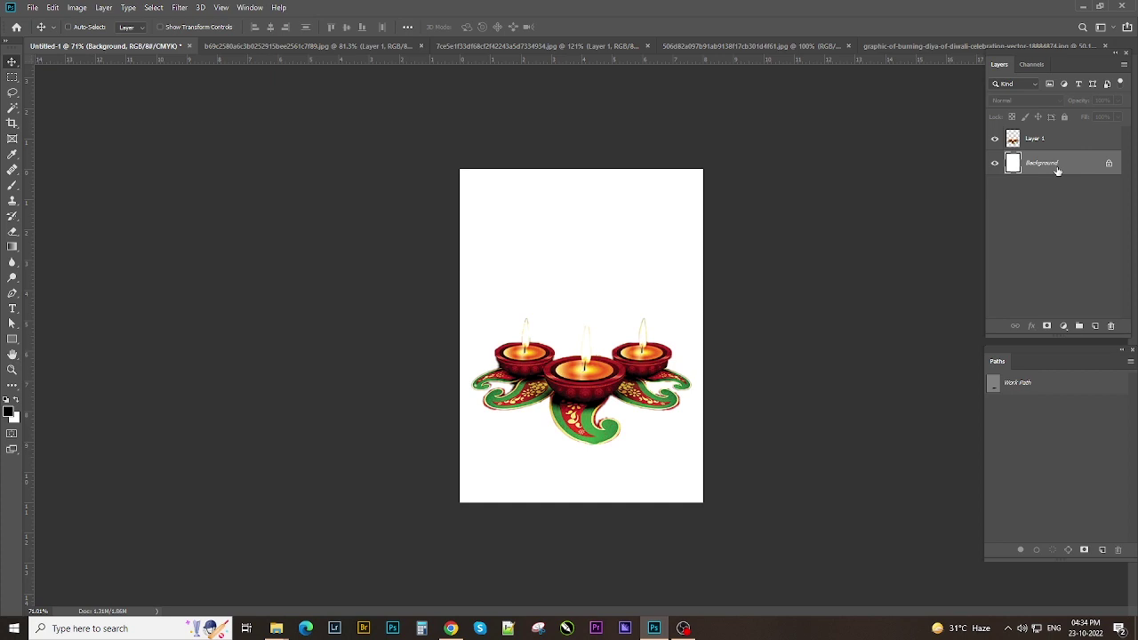
Step: Duplicate the Background layer and give the copy a red-orange Gradient Overlay
{"action": "key", "text": "ctrl+j"}
{"action": "right_click", "coordinate": [1078, 169]}
{"action": "left_click", "coordinate": [961, 136]}
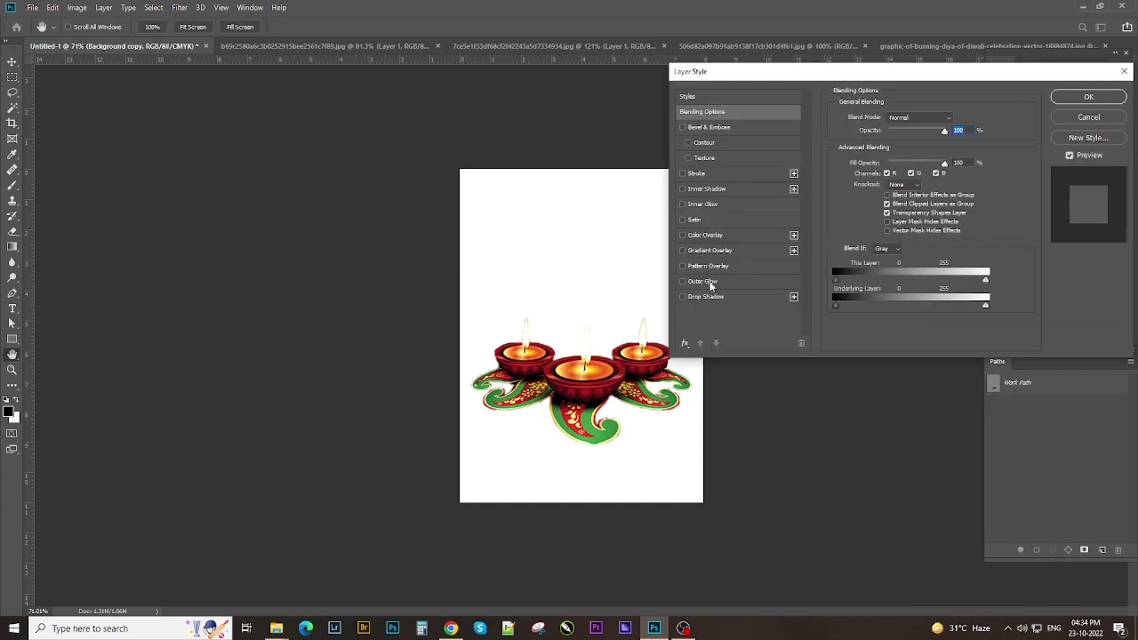
{"action": "left_click", "coordinate": [710, 250]}
{"action": "left_click", "coordinate": [1086, 98]}
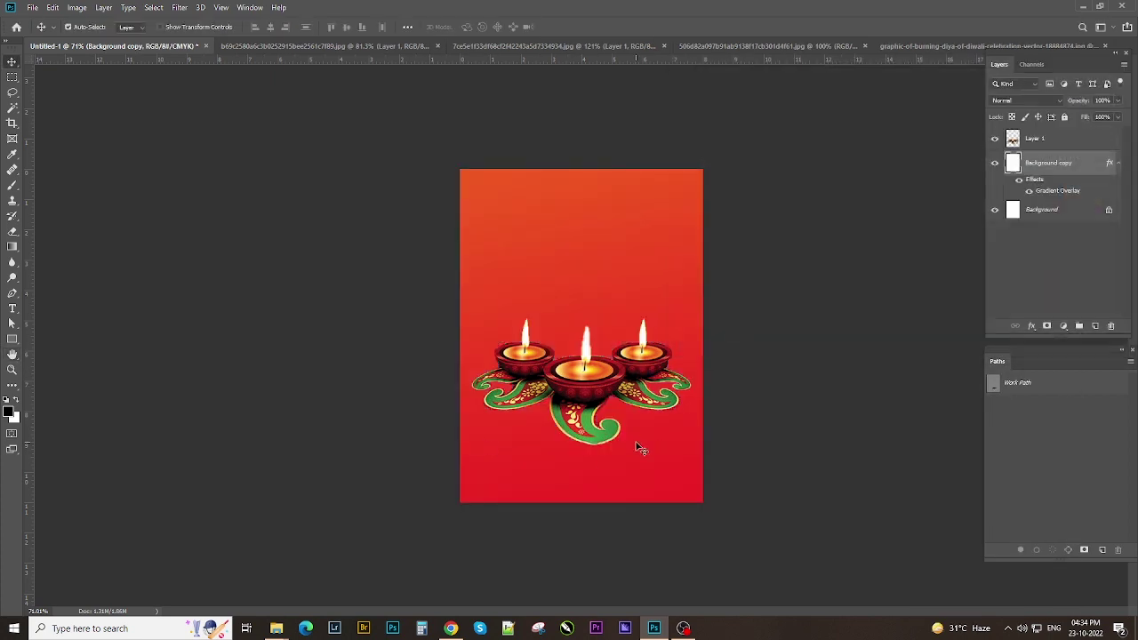
Step: Bring the firecrackers image into the poster document
{"action": "left_click", "coordinate": [727, 45]}
{"action": "left_click", "coordinate": [551, 45]}
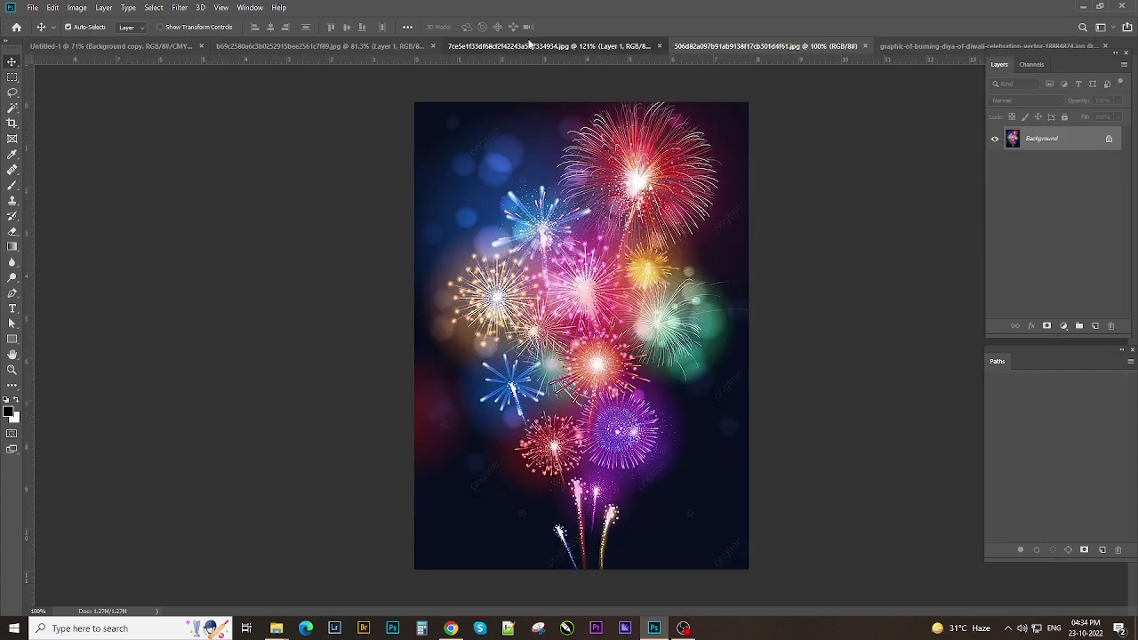
{"action": "left_click", "coordinate": [324, 46]}
{"action": "mouse_move", "coordinate": [534, 222]}
{"action": "left_mouse_down"}
{"action": "mouse_move", "coordinate": [301, 119]}
{"action": "mouse_move", "coordinate": [569, 213]}
{"action": "left_mouse_up"}
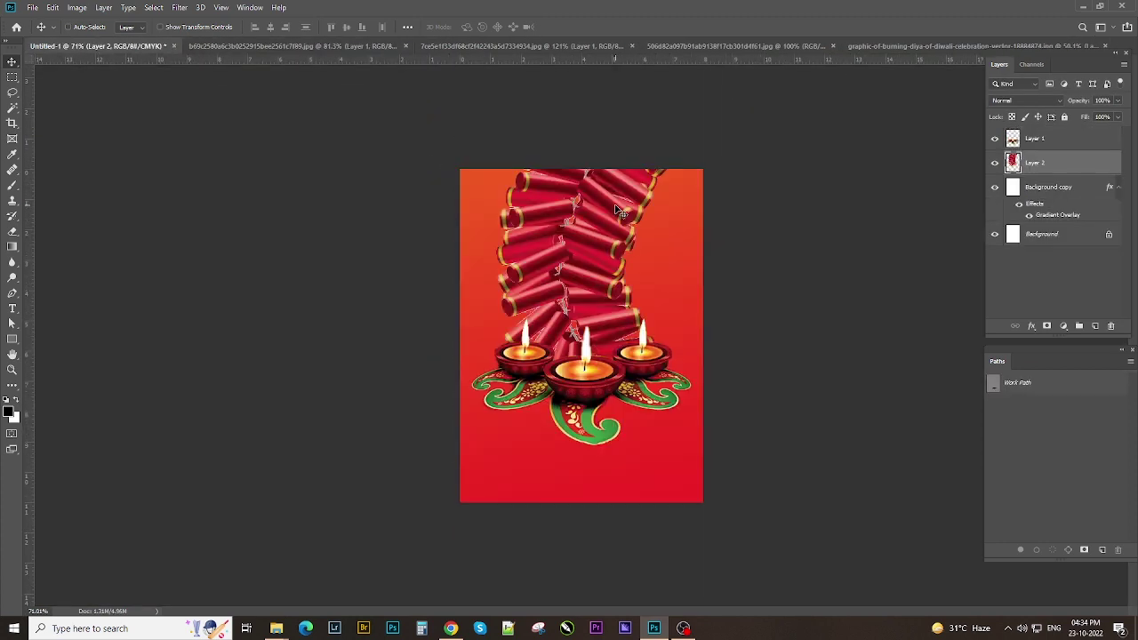
Step: Rotate the firecrackers to about 74° and place them in the top-right corner
{"action": "key", "text": "ctrl+t"}
{"action": "left_click_drag", "start_coordinate": [681, 160], "coordinate": [734, 225]}
{"action": "left_click_drag", "start_coordinate": [591, 402], "coordinate": [640, 229]}
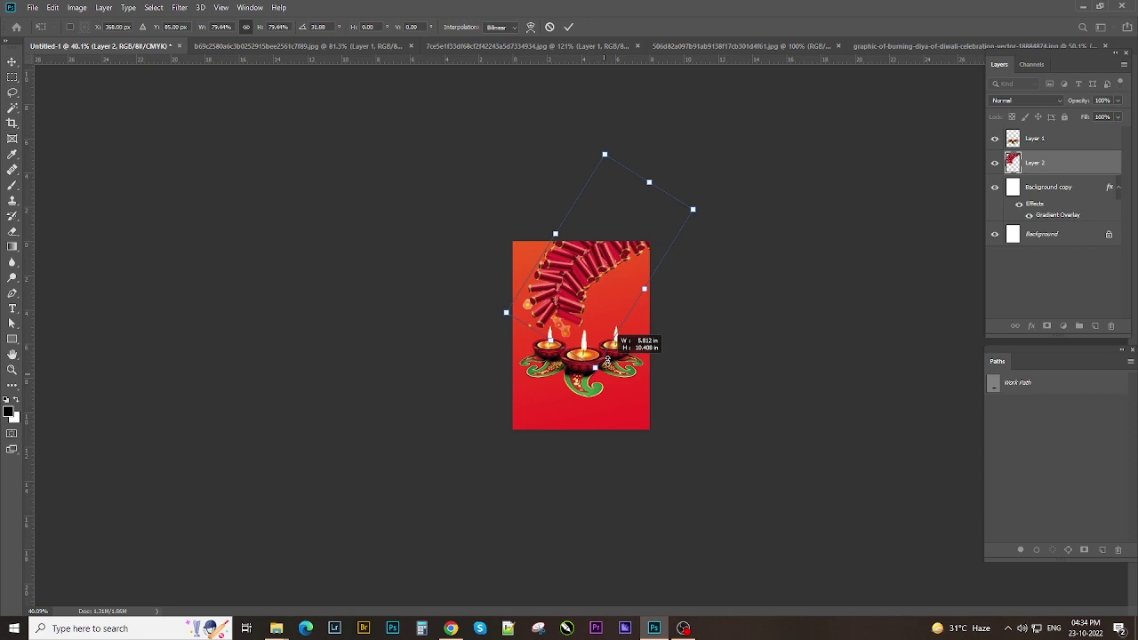
{"action": "scroll", "coordinate": [633, 238], "scroll_direction": "up", "scroll_amount": 3}
{"action": "scroll", "coordinate": [633, 238], "scroll_direction": "up", "scroll_amount": 2}
{"action": "left_click_drag", "start_coordinate": [703, 156], "coordinate": [729, 177]}
{"action": "scroll", "coordinate": [730, 178], "scroll_direction": "down", "scroll_amount": 2}
{"action": "mouse_move", "coordinate": [741, 123]}
{"action": "left_mouse_down"}
{"action": "mouse_move", "coordinate": [791, 174]}
{"action": "mouse_move", "coordinate": [689, 200]}
{"action": "mouse_move", "coordinate": [480, 223]}
{"action": "left_mouse_up"}
{"action": "key", "text": "Return"}
{"action": "scroll", "coordinate": [680, 234], "scroll_direction": "up", "scroll_amount": 3}
{"action": "scroll", "coordinate": [680, 234], "scroll_direction": "down", "scroll_amount": 3}
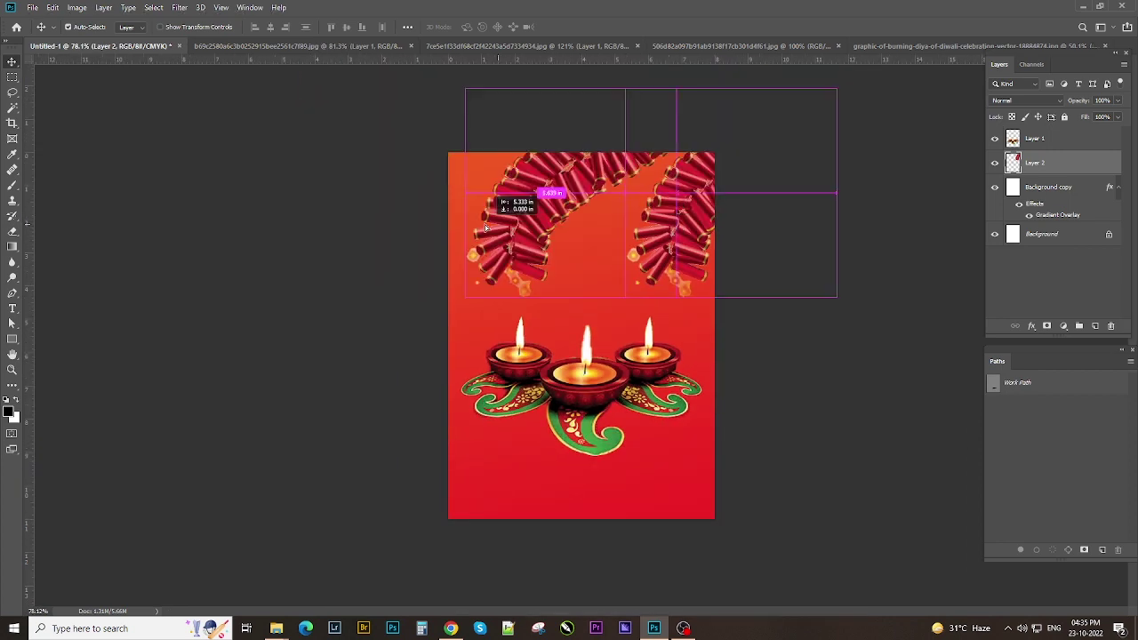
Step: Add a horizontally flipped copy of the firecrackers in the top-left corner
{"action": "key", "text": "ctrl+t"}
{"action": "right_click", "coordinate": [477, 213]}
{"action": "left_click", "coordinate": [508, 361]}
{"action": "mouse_move", "coordinate": [543, 205]}
{"action": "left_mouse_down"}
{"action": "mouse_move", "coordinate": [455, 218]}
{"action": "mouse_move", "coordinate": [424, 190]}
{"action": "left_mouse_up"}
{"action": "key", "text": "Return"}
Step: Add the fireworks beneath the firecrackers, scaled to fill, in Linear Light at reduced opacity
{"action": "left_click", "coordinate": [756, 45]}
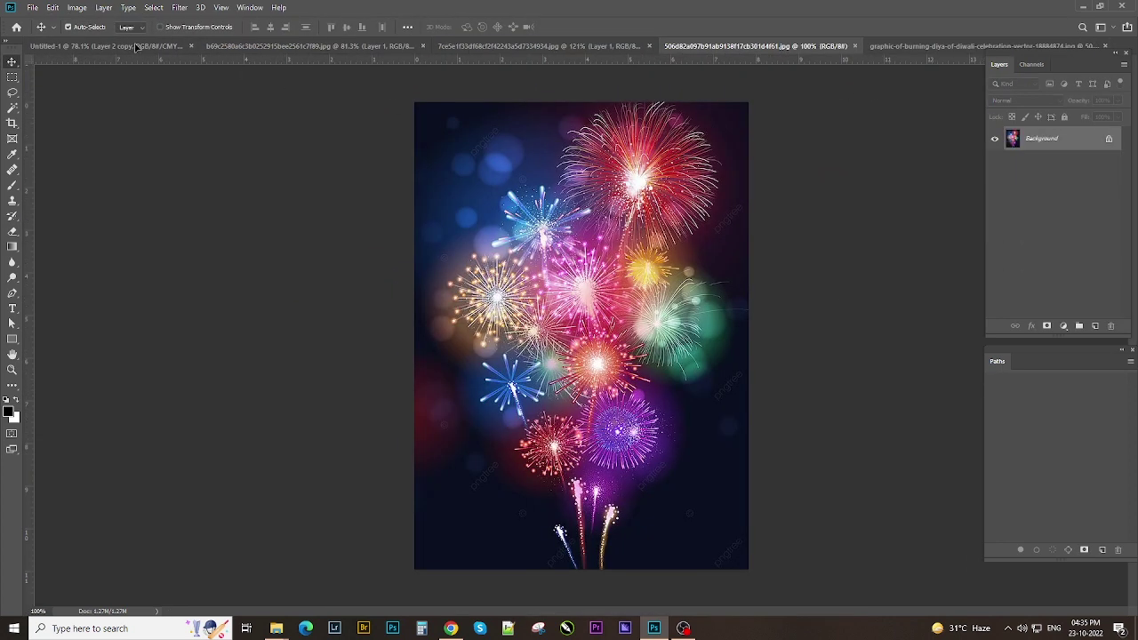
{"action": "left_click_drag", "start_coordinate": [135, 45], "coordinate": [587, 294]}
{"action": "key", "text": "ctrl+bracketleft"}
{"action": "key", "text": "ctrl+bracketleft"}
{"action": "key", "text": "ctrl+t"}
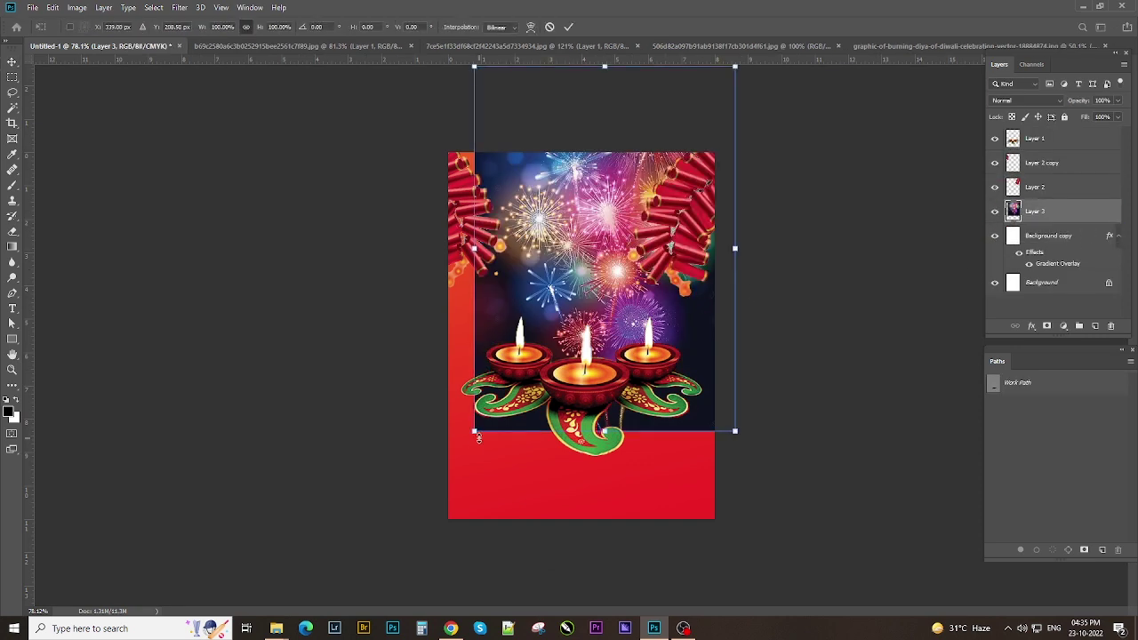
{"action": "left_click_drag", "start_coordinate": [478, 437], "coordinate": [414, 518]}
{"action": "key", "text": "Return"}
{"action": "left_click", "coordinate": [1027, 101]}
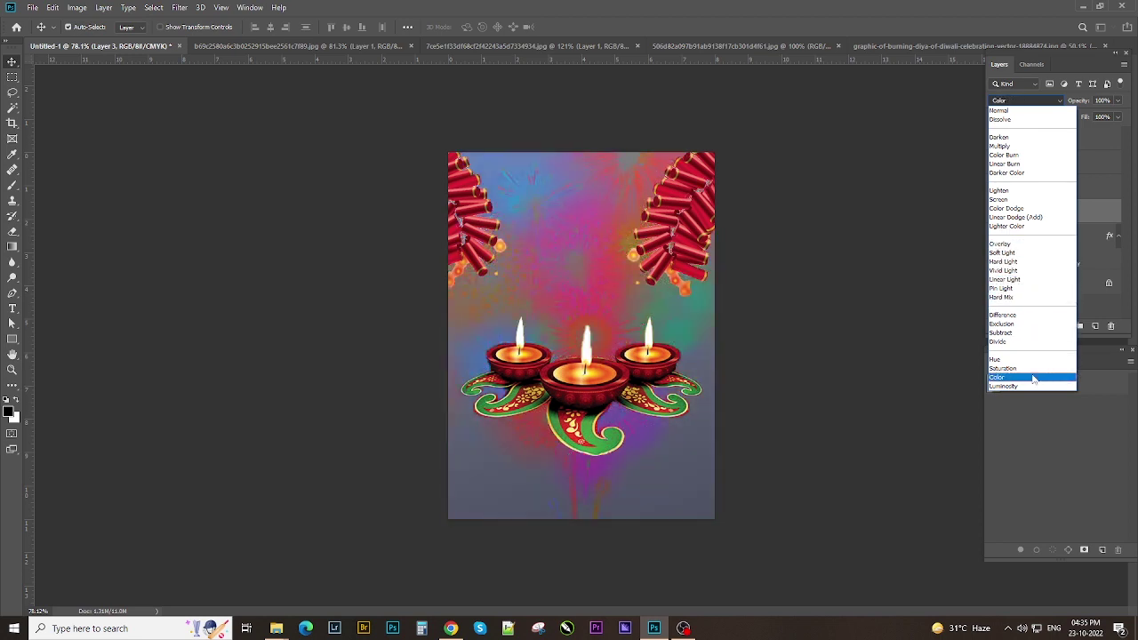
{"action": "left_click", "coordinate": [1033, 280]}
{"action": "left_click_drag", "start_coordinate": [1115, 118], "coordinate": [1082, 118]}
Step: Add a new layer above Background copy and draw a closed curved pen path at lower-left
{"action": "left_click", "coordinate": [823, 344]}
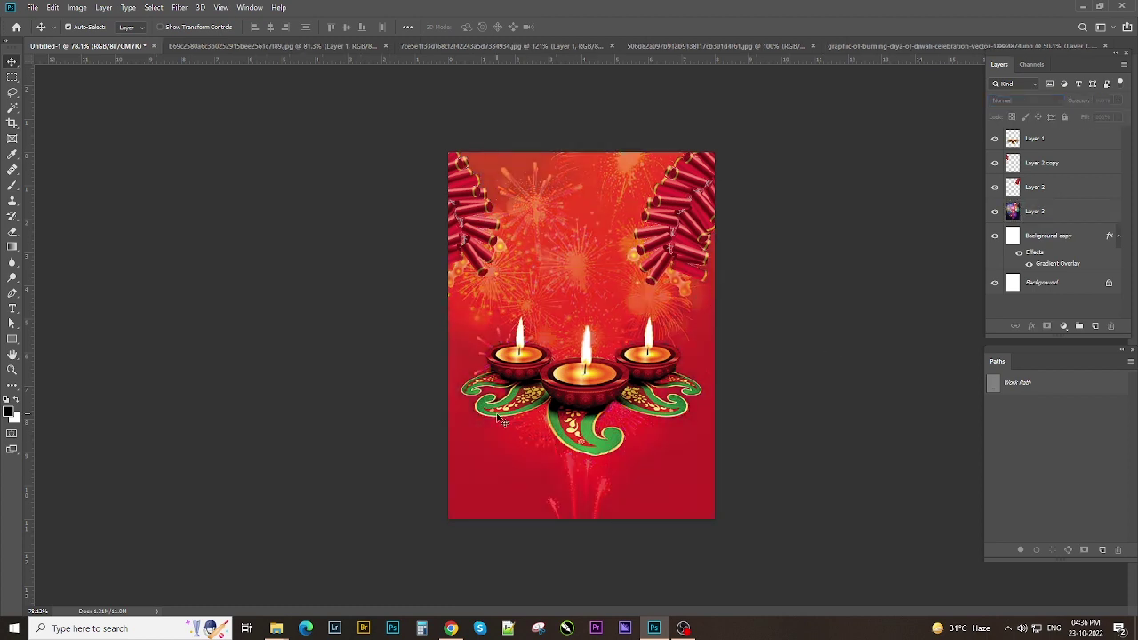
{"action": "left_click", "coordinate": [1064, 237]}
{"action": "left_click", "coordinate": [1095, 325]}
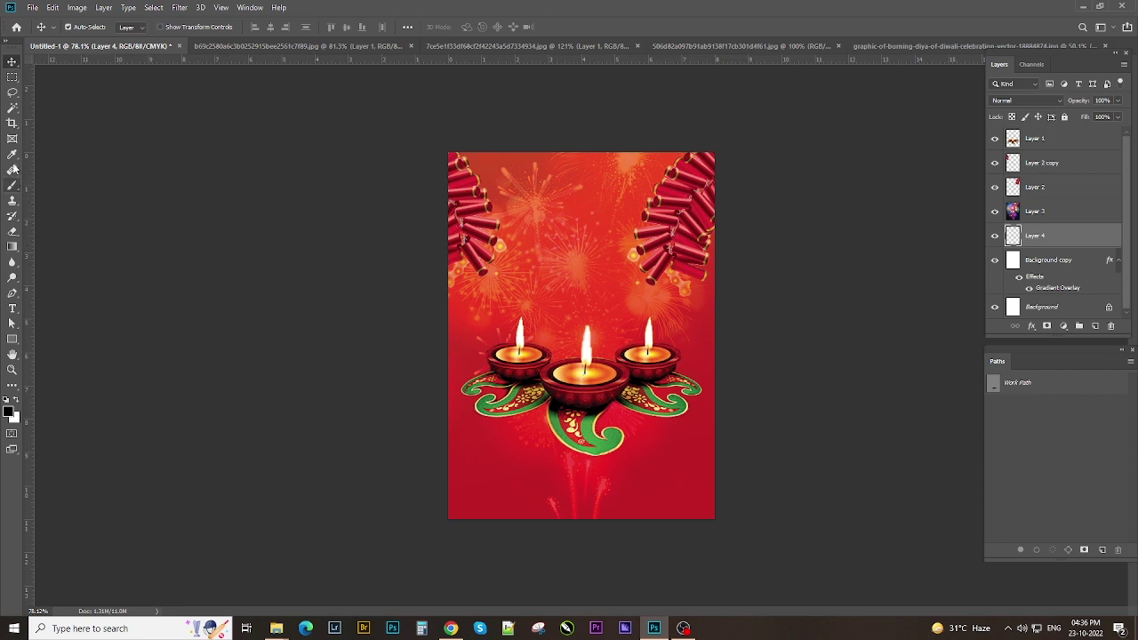
{"action": "left_click", "coordinate": [13, 208]}
{"action": "left_click", "coordinate": [13, 293]}
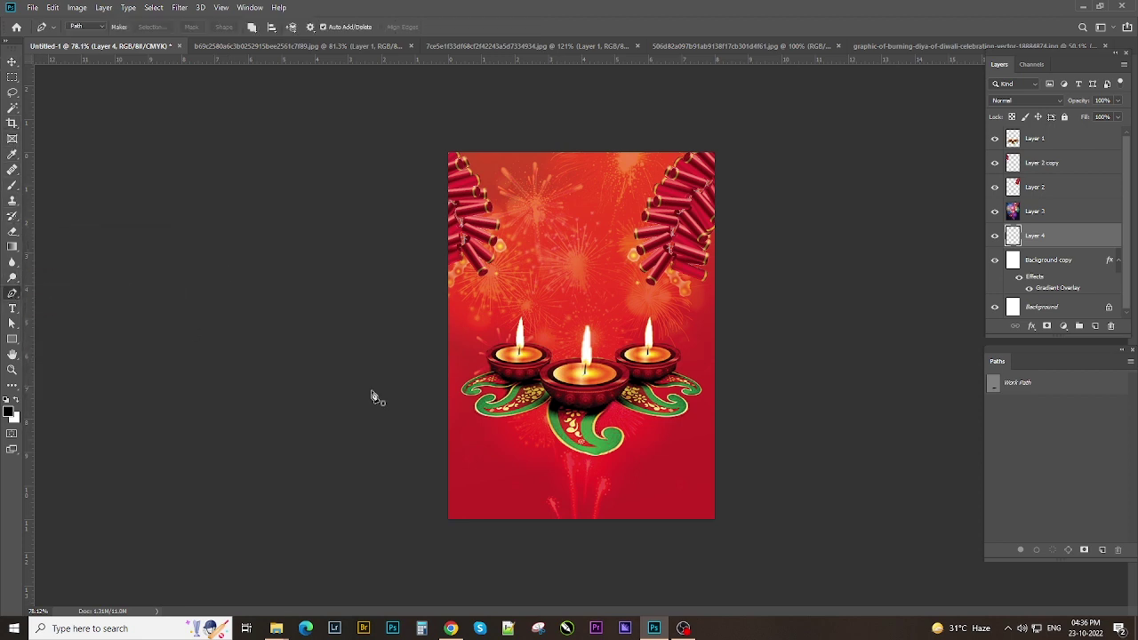
{"action": "scroll", "coordinate": [417, 371], "scroll_direction": "up", "scroll_amount": 3}
{"action": "left_click", "coordinate": [397, 337]}
{"action": "scroll", "coordinate": [405, 356], "scroll_direction": "down", "scroll_amount": 3}
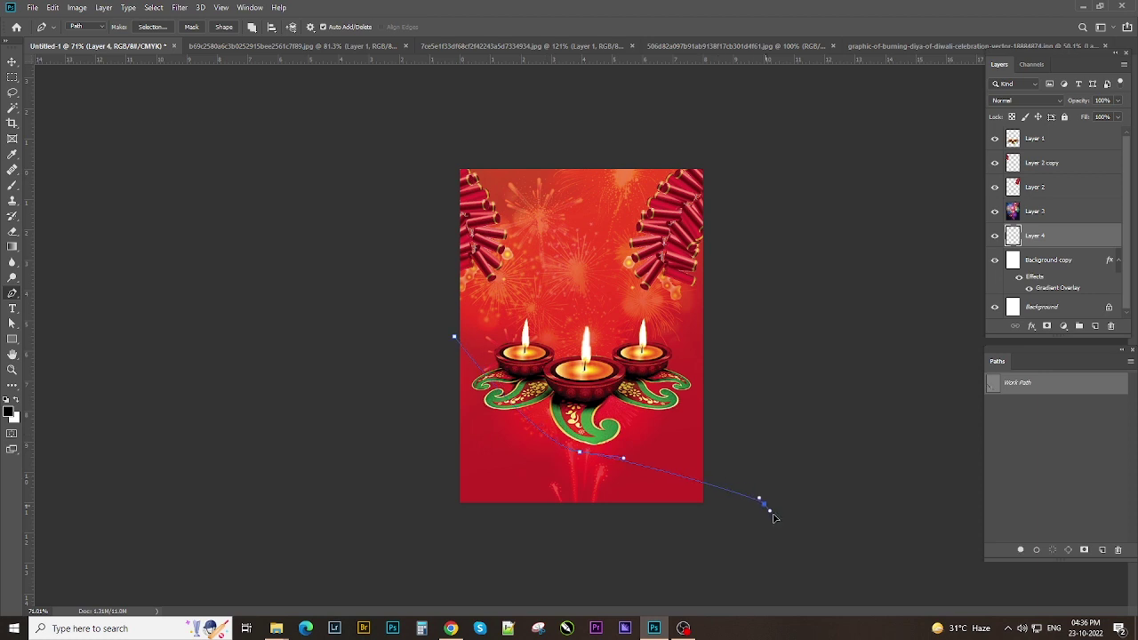
{"action": "left_click", "coordinate": [429, 534]}
{"action": "left_click", "coordinate": [425, 439]}
{"action": "left_click", "coordinate": [455, 337]}
{"action": "scroll", "coordinate": [445, 351], "scroll_direction": "down", "scroll_amount": 2}
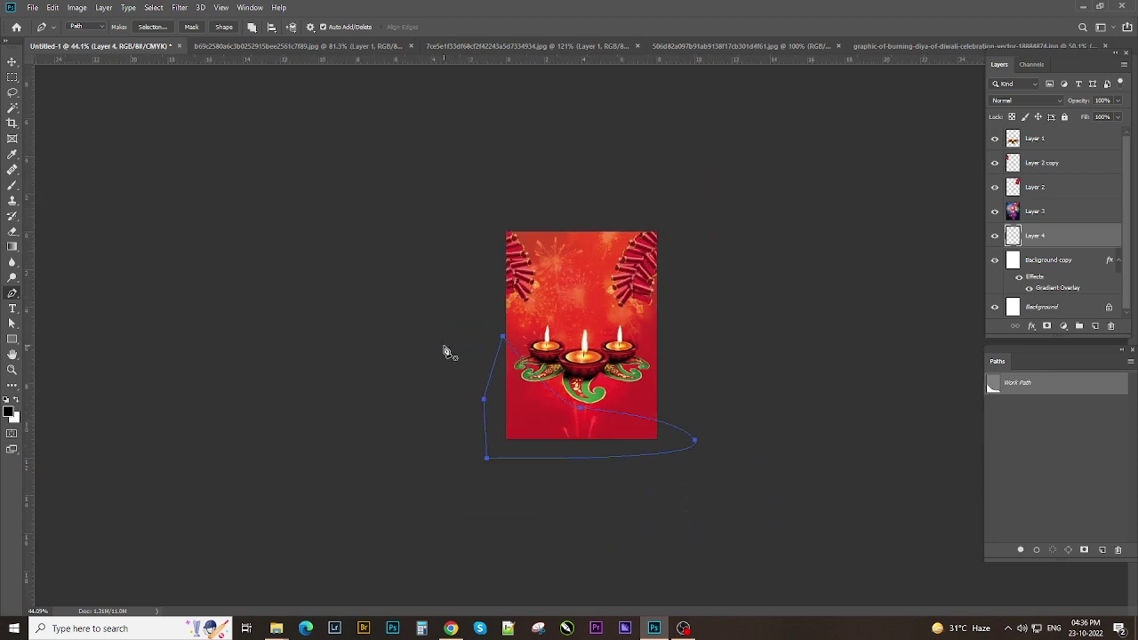
Step: Turn the curved path into the Rectangle 1 shape layer, removing the placeholder rectangle
{"action": "left_click", "coordinate": [12, 323]}
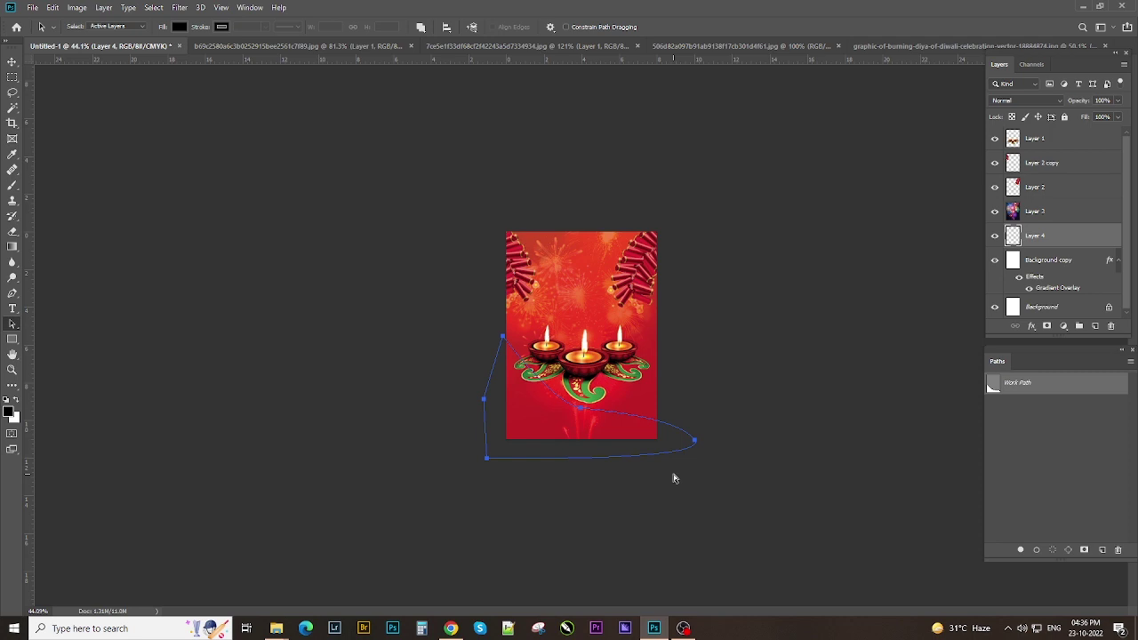
{"action": "key", "text": "Escape"}
{"action": "key", "text": "u"}
{"action": "left_click_drag", "start_coordinate": [557, 249], "coordinate": [606, 299]}
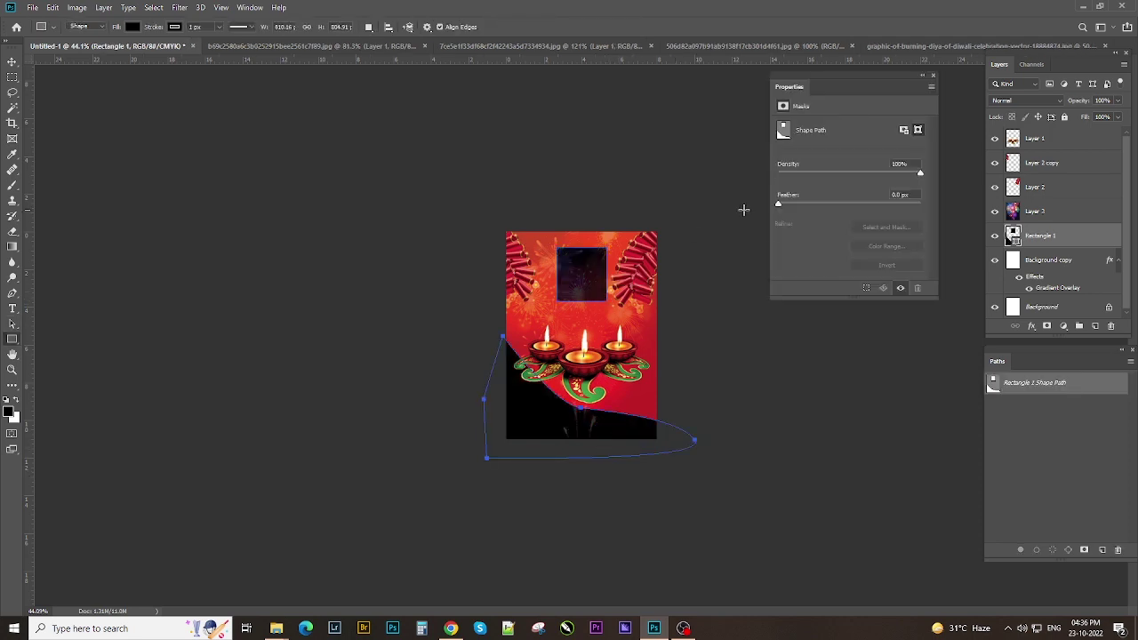
{"action": "key", "text": "a"}
{"action": "key", "text": "Delete"}
{"action": "key", "text": "Return"}
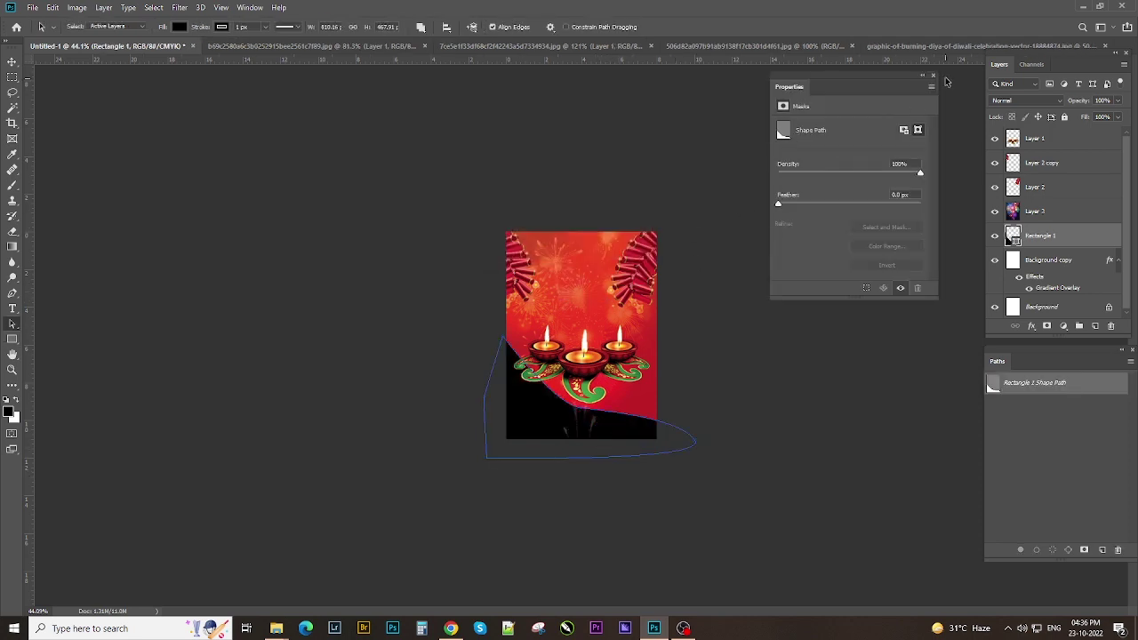
{"action": "left_click", "coordinate": [933, 75]}
Step: Change the curve shape's fill from red to bright green
{"action": "key", "text": "ctrl+Return"}
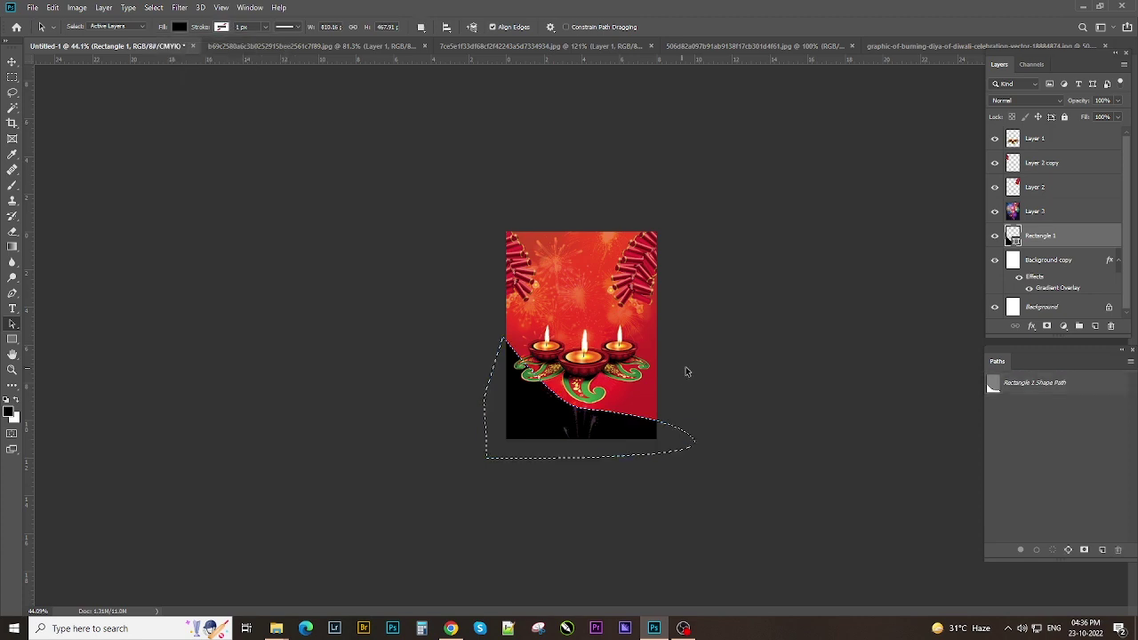
{"action": "double_click", "coordinate": [1014, 237]}
{"action": "mouse_move", "coordinate": [219, 418]}
{"action": "left_mouse_down"}
{"action": "mouse_move", "coordinate": [220, 530]}
{"action": "mouse_move", "coordinate": [219, 517]}
{"action": "left_mouse_up"}
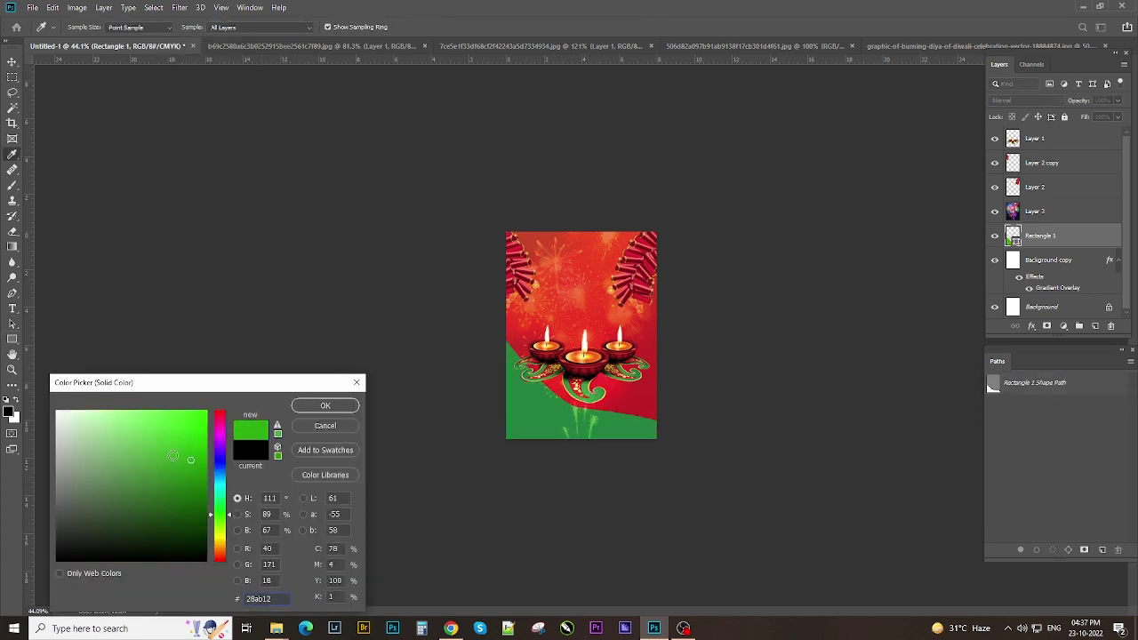
{"action": "left_click", "coordinate": [203, 413]}
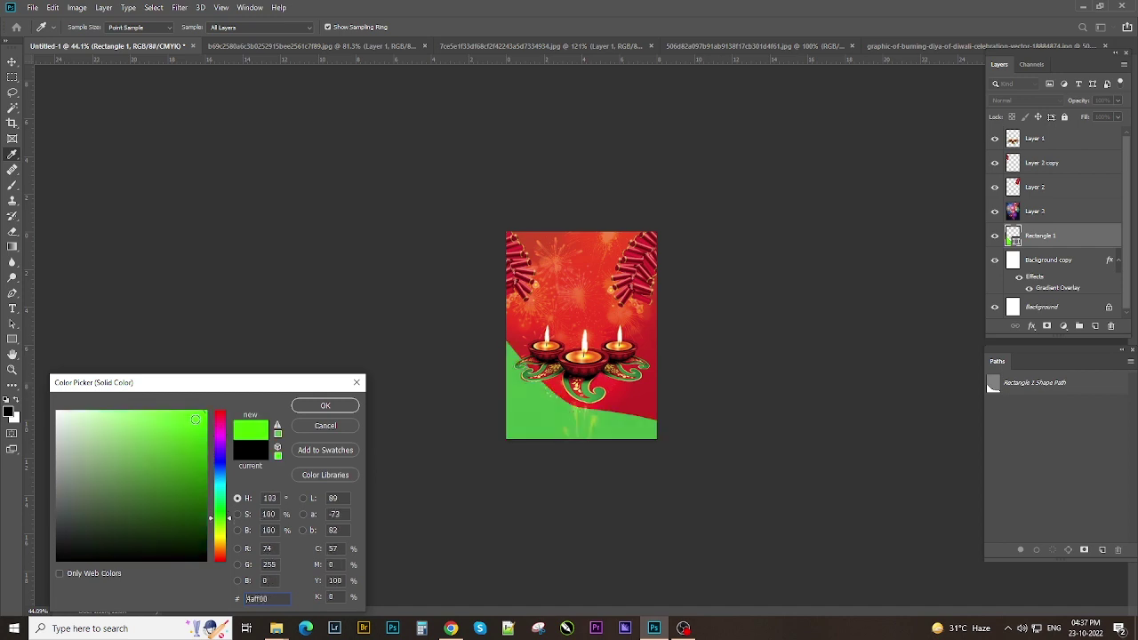
{"action": "key", "text": "Return"}
{"action": "key", "text": "ctrl+0"}
Step: Deselect the band's path and select the fireworks layer with the Move tool
{"action": "left_click", "coordinate": [13, 324]}
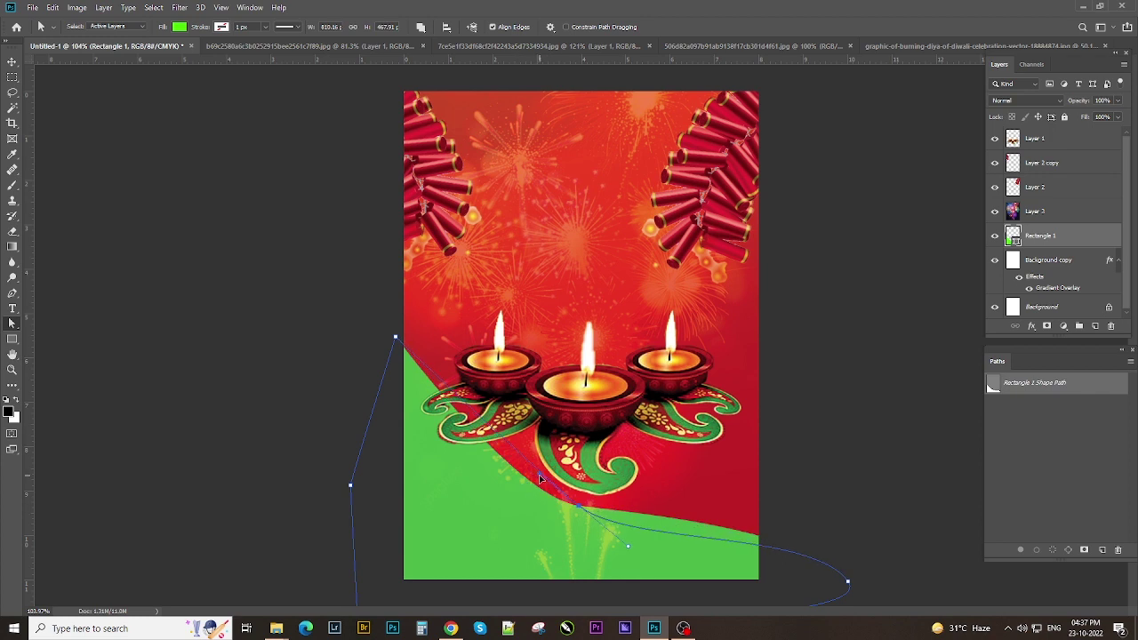
{"action": "left_click", "coordinate": [876, 554]}
{"action": "scroll", "coordinate": [489, 407], "scroll_direction": "up", "scroll_amount": 2}
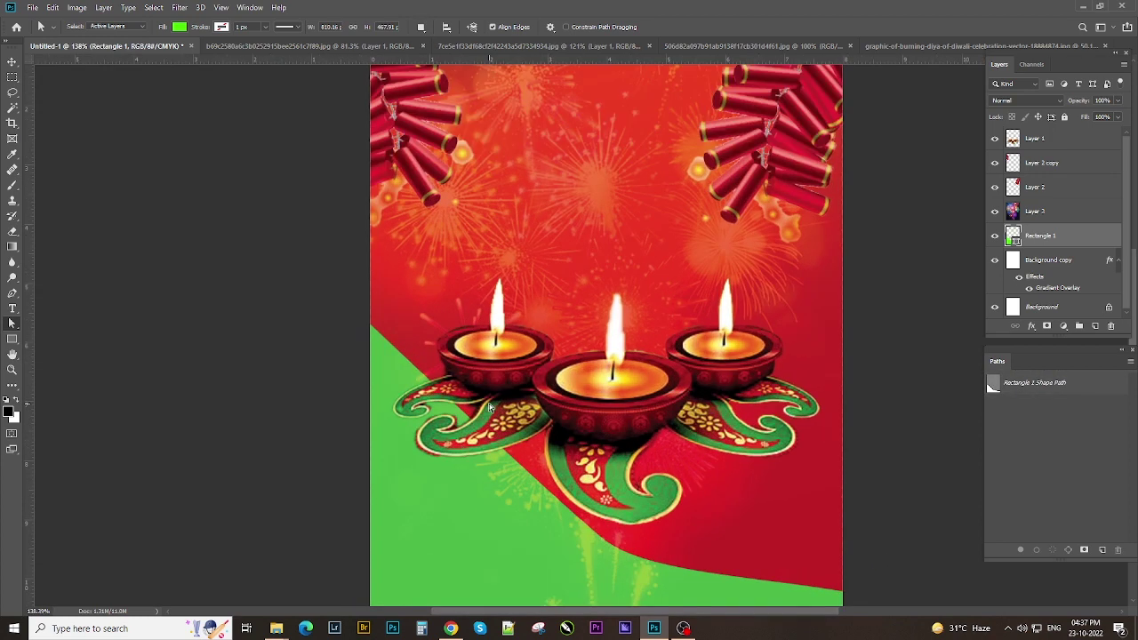
{"action": "key", "text": "v"}
{"action": "scroll", "coordinate": [489, 407], "scroll_direction": "down", "scroll_amount": 2}
{"action": "scroll", "coordinate": [489, 408], "scroll_direction": "down", "scroll_amount": 2}
{"action": "left_click", "coordinate": [567, 454]}
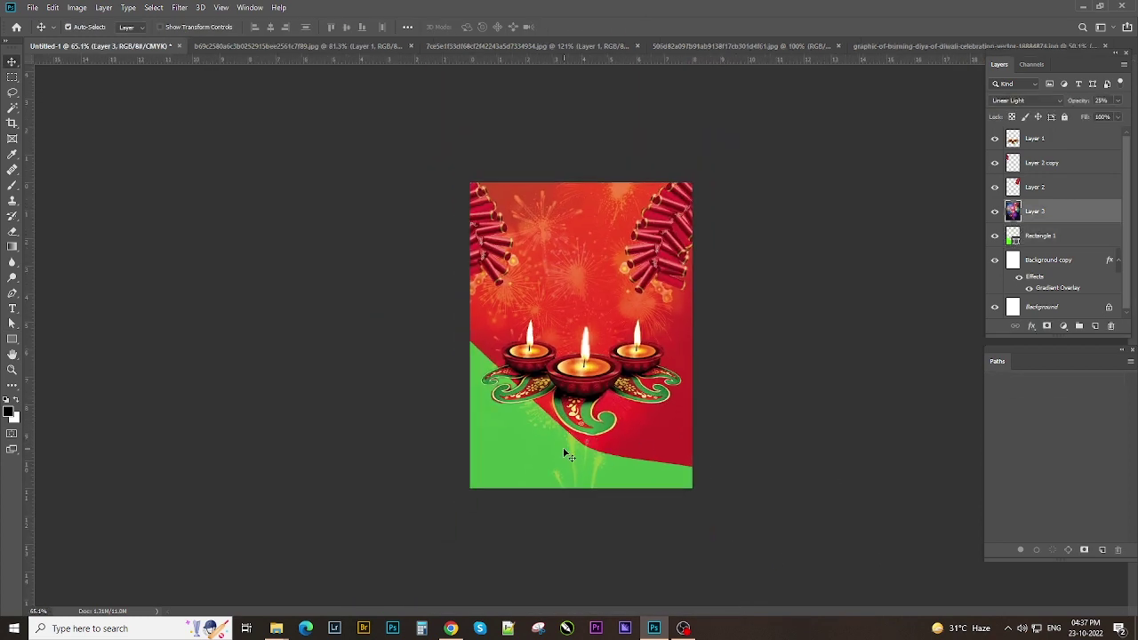
Step: Bring the diya image into the poster, shrunk and placed toward the lower right
{"action": "left_click", "coordinate": [969, 46]}
{"action": "left_click_drag", "start_coordinate": [579, 338], "coordinate": [569, 440]}
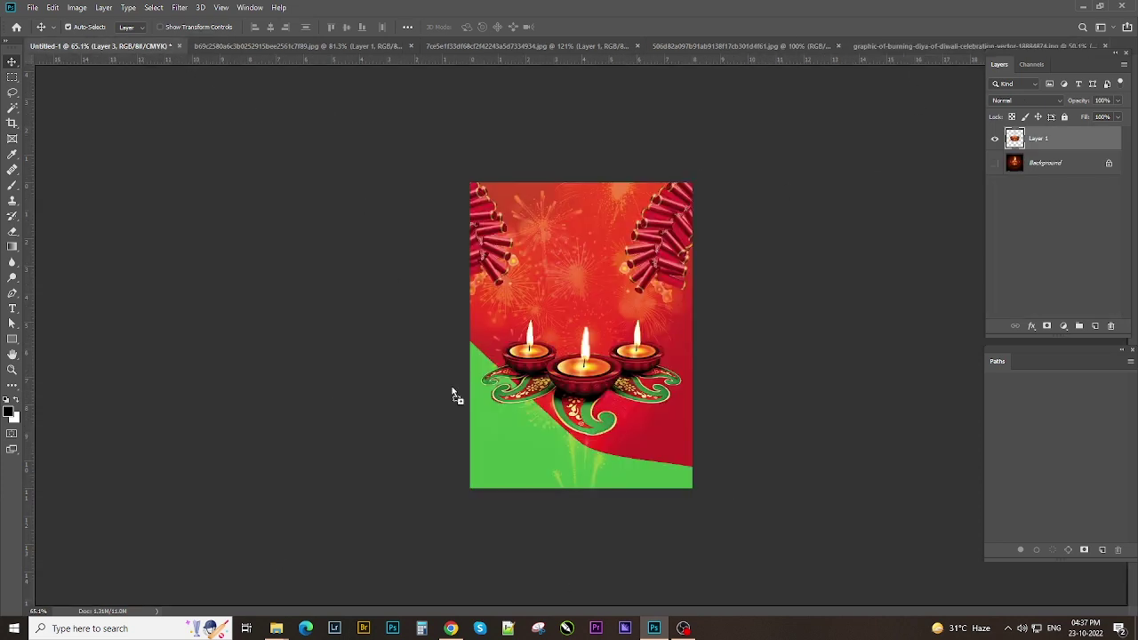
{"action": "key", "text": "ctrl+t"}
{"action": "mouse_move", "coordinate": [631, 528]}
{"action": "left_mouse_down"}
{"action": "mouse_move", "coordinate": [542, 442]}
{"action": "mouse_move", "coordinate": [646, 463]}
{"action": "left_mouse_up"}
{"action": "key", "text": "Return"}
Step: Shift the diya's hue to +16 and darken it with Levels black input 69
{"action": "key", "text": "ctrl+u"}
{"action": "mouse_move", "coordinate": [947, 296]}
{"action": "left_mouse_down"}
{"action": "mouse_move", "coordinate": [916, 296]}
{"action": "mouse_move", "coordinate": [969, 298]}
{"action": "mouse_move", "coordinate": [949, 303]}
{"action": "left_mouse_up"}
{"action": "key", "text": "Return"}
{"action": "scroll", "coordinate": [713, 468], "scroll_direction": "up", "scroll_amount": 2}
{"action": "key", "text": "ctrl+l"}
{"action": "mouse_move", "coordinate": [835, 409]}
{"action": "left_mouse_down"}
{"action": "mouse_move", "coordinate": [877, 409]}
{"action": "mouse_move", "coordinate": [850, 412]}
{"action": "left_mouse_up"}
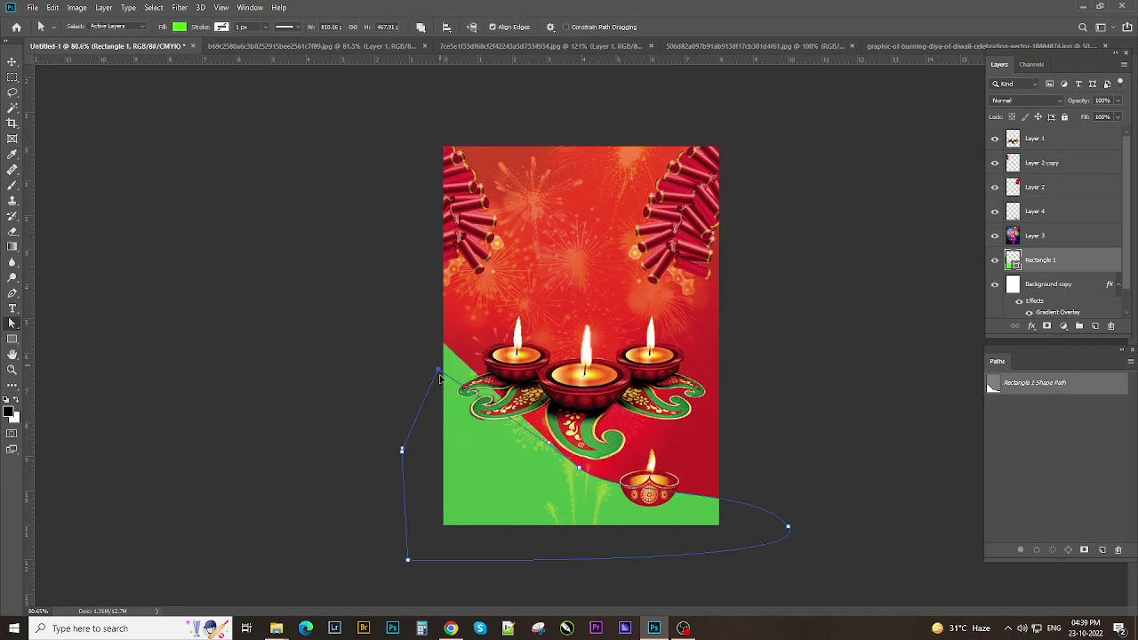
Step: Reshape the green band's anchors, lowering its top-left corner and smoothing its curve
{"action": "left_click_drag", "start_coordinate": [424, 398], "coordinate": [440, 399]}
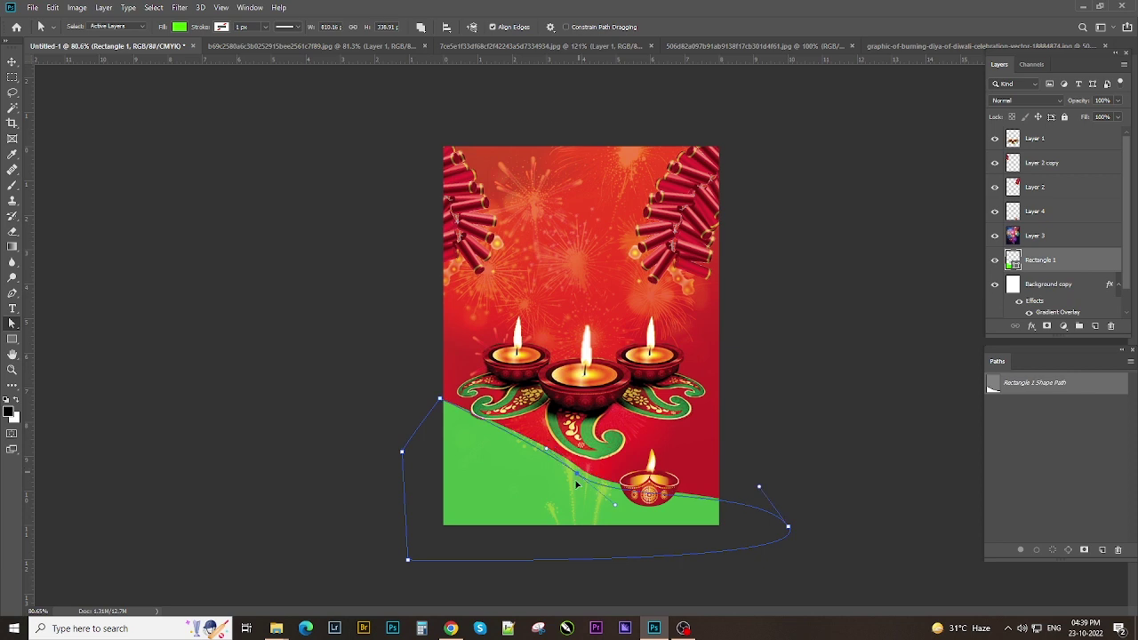
{"action": "left_click_drag", "start_coordinate": [577, 484], "coordinate": [571, 495]}
{"action": "left_click_drag", "start_coordinate": [439, 408], "coordinate": [424, 426]}
{"action": "key", "text": "Return"}
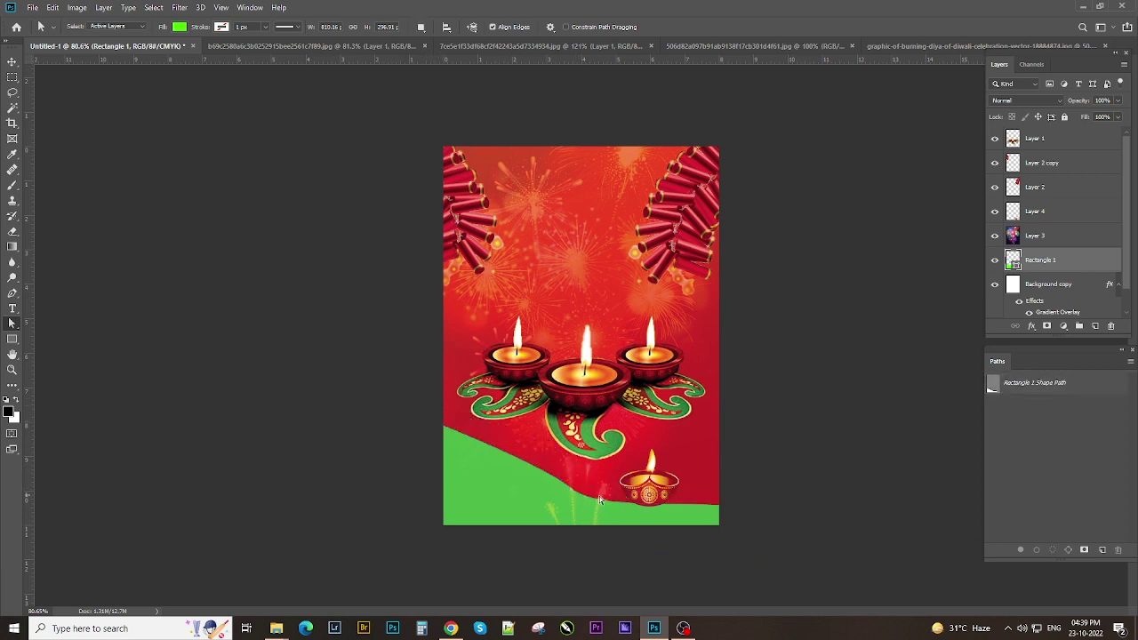
Step: Reposition the small diya layer with Free Transform
{"action": "left_click", "coordinate": [665, 504], "text": "ctrl"}
{"action": "key", "text": "ctrl+t"}
{"action": "mouse_move", "coordinate": [665, 504]}
{"action": "left_mouse_down"}
{"action": "mouse_move", "coordinate": [589, 494]}
{"action": "mouse_move", "coordinate": [484, 441]}
{"action": "mouse_move", "coordinate": [523, 462]}
{"action": "mouse_move", "coordinate": [302, 400]}
{"action": "mouse_move", "coordinate": [302, 387]}
{"action": "left_mouse_up"}
{"action": "key", "text": "Return"}
Step: Make further diya copies, each scaled smaller than the last
{"action": "key", "text": "ctrl+t"}
{"action": "key", "text": "Return"}
{"action": "scroll", "coordinate": [516, 463], "scroll_direction": "up", "scroll_amount": 5}
{"action": "key", "text": "ctrl+t"}
{"action": "key", "text": "Return"}
{"action": "key", "text": "ctrl+0"}
Step: Shift the second small diya slightly left and select among the diya layers
{"action": "left_click_drag", "start_coordinate": [525, 493], "coordinate": [520, 493]}
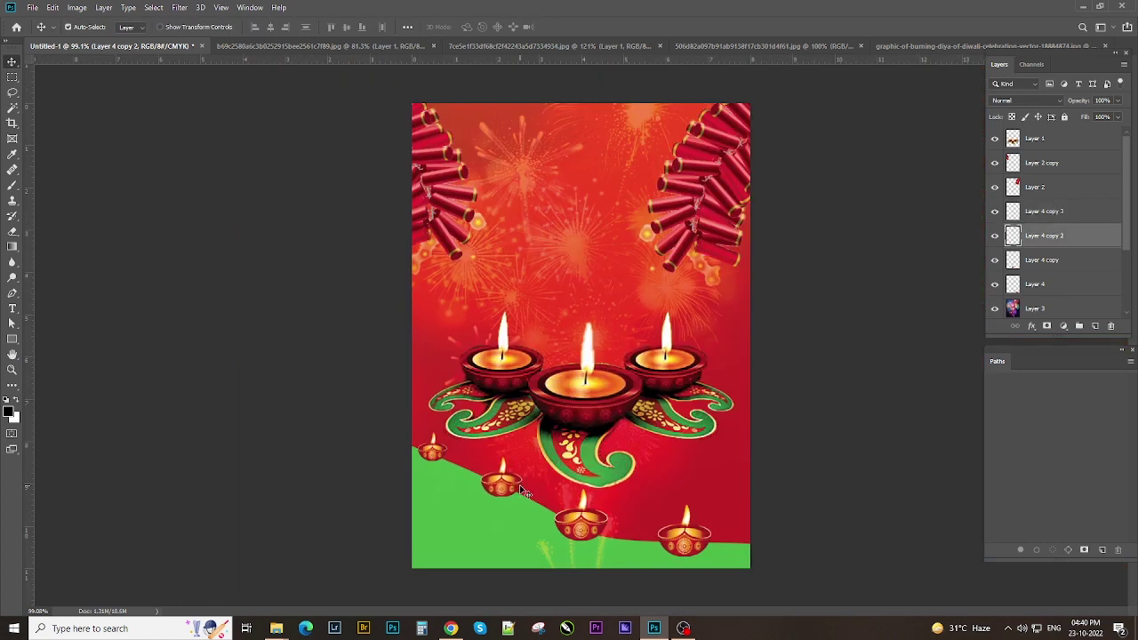
{"action": "left_click", "coordinate": [442, 455]}
{"action": "left_click", "coordinate": [520, 493]}
{"action": "left_click", "coordinate": [649, 507]}
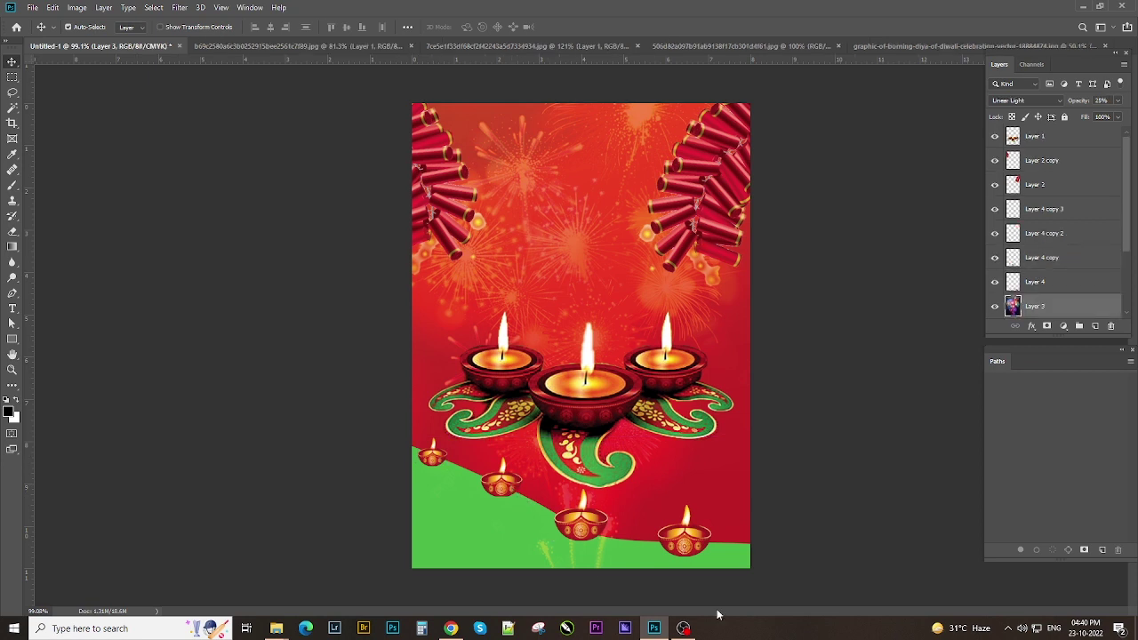
{"action": "scroll", "coordinate": [419, 534], "scroll_direction": "up", "scroll_amount": 2}
Step: Draw a curved work path below the band and nudge the right and middle diyas rightward
{"action": "key", "text": "p"}
{"action": "scroll", "coordinate": [334, 502], "scroll_direction": "down", "scroll_amount": 2}
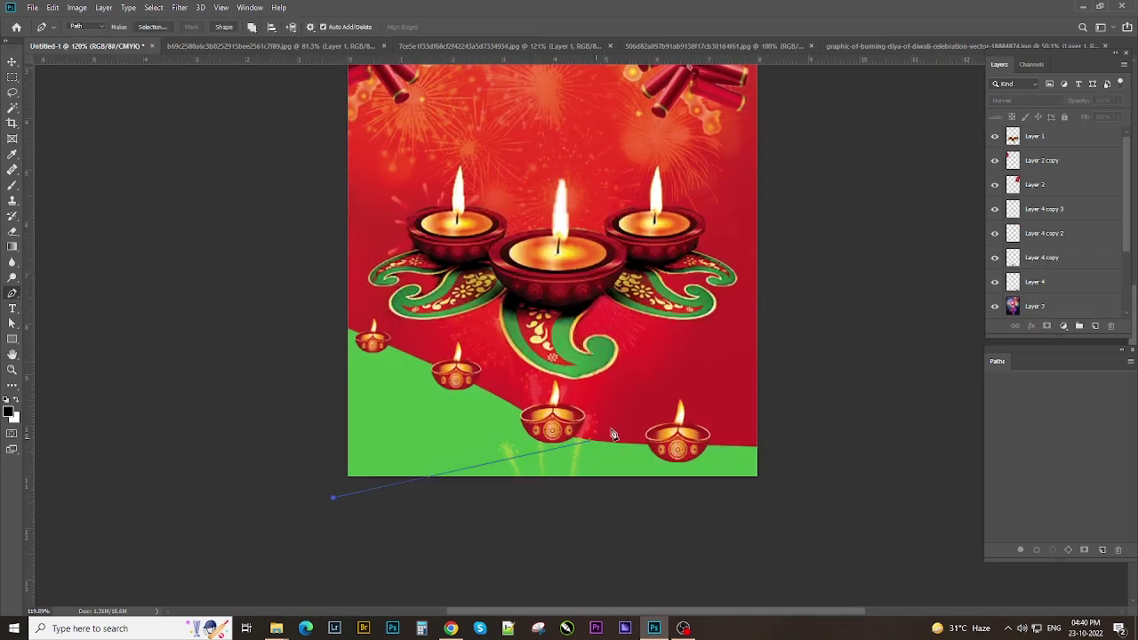
{"action": "left_click_drag", "start_coordinate": [590, 458], "coordinate": [638, 392]}
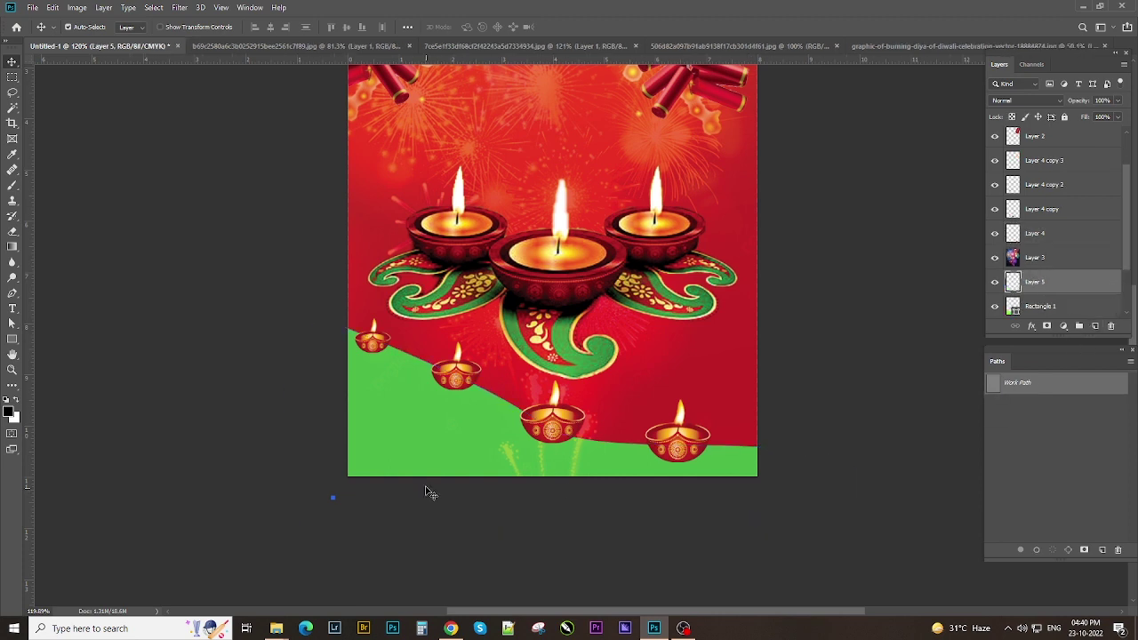
{"action": "key", "text": "p"}
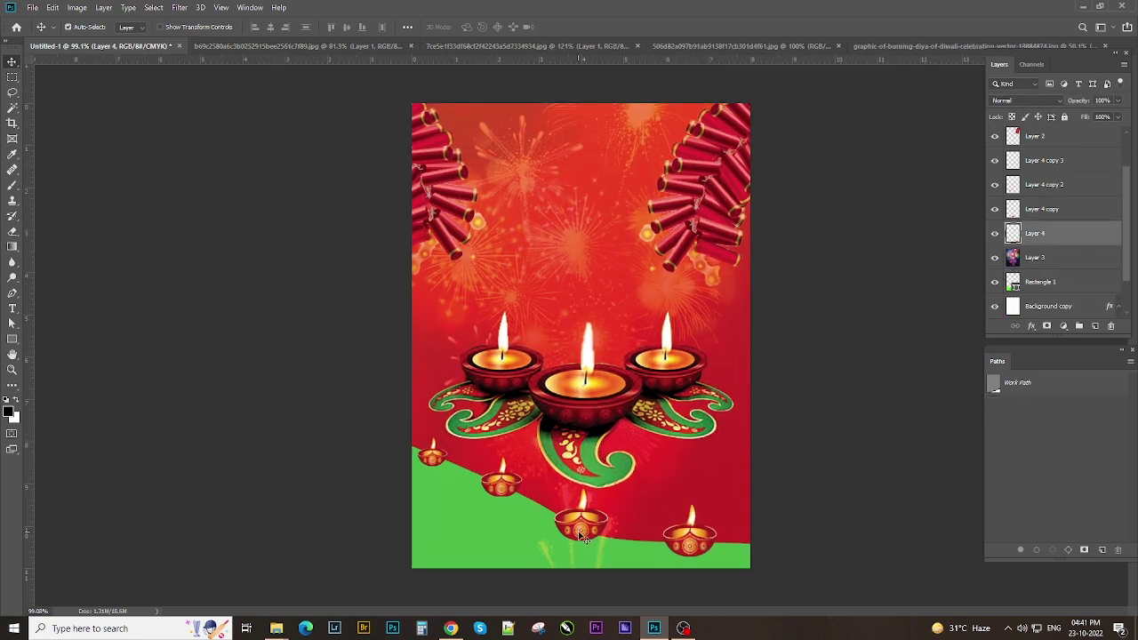
{"action": "left_click_drag", "start_coordinate": [707, 550], "coordinate": [711, 555]}
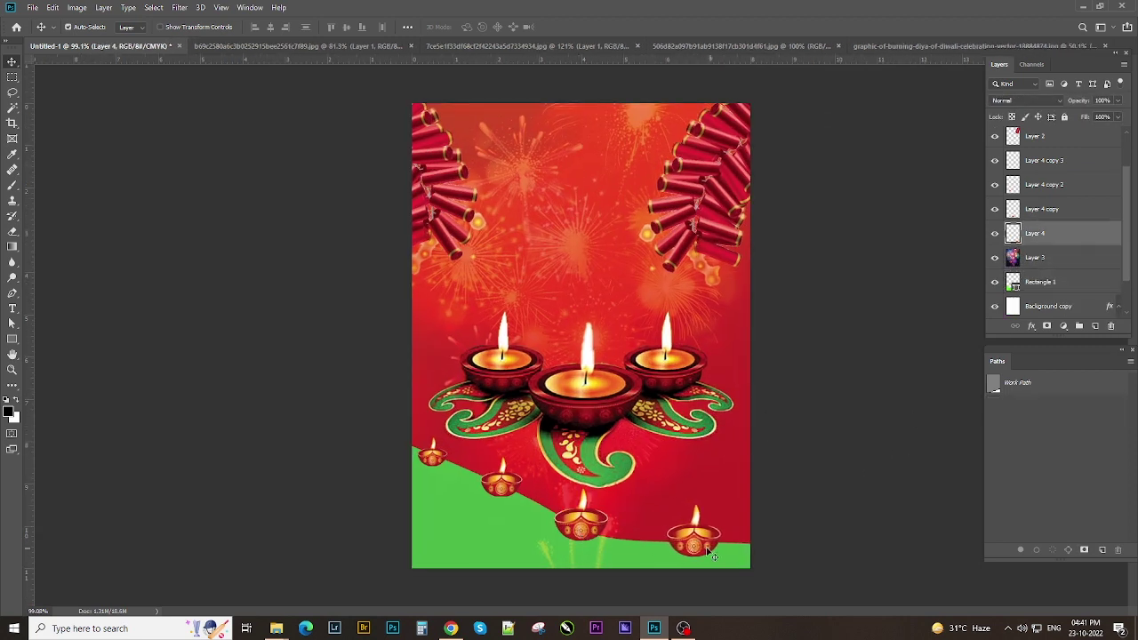
{"action": "left_click_drag", "start_coordinate": [587, 528], "coordinate": [603, 531]}
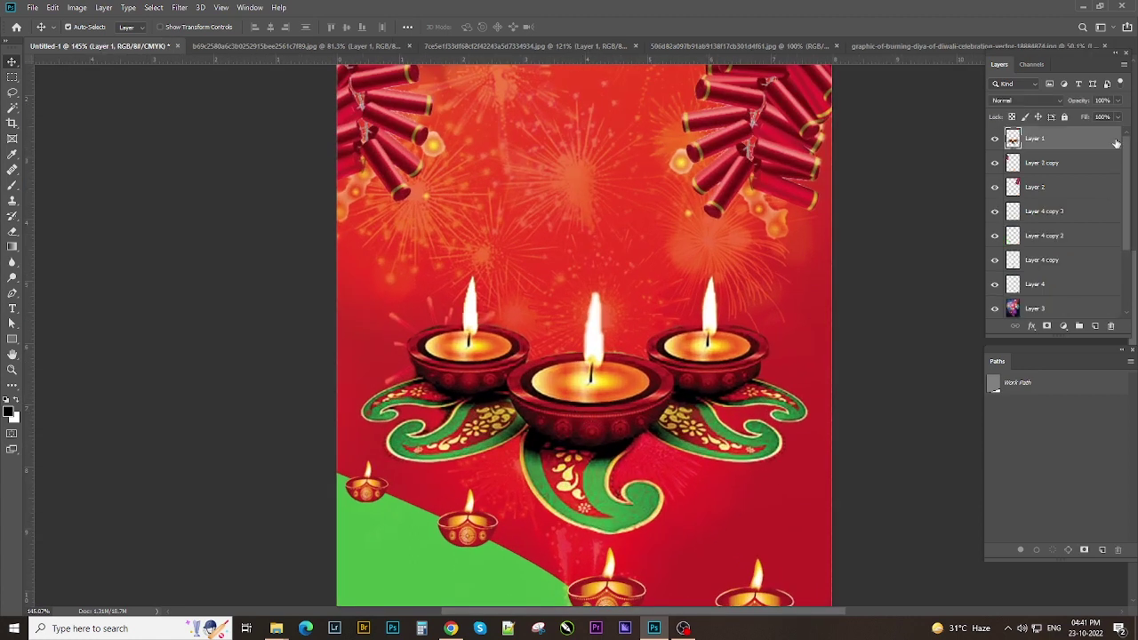
Step: Add a Multiply drop shadow to Layer 1 at 33% opacity and 13 px distance
{"action": "double_click", "coordinate": [1117, 141]}
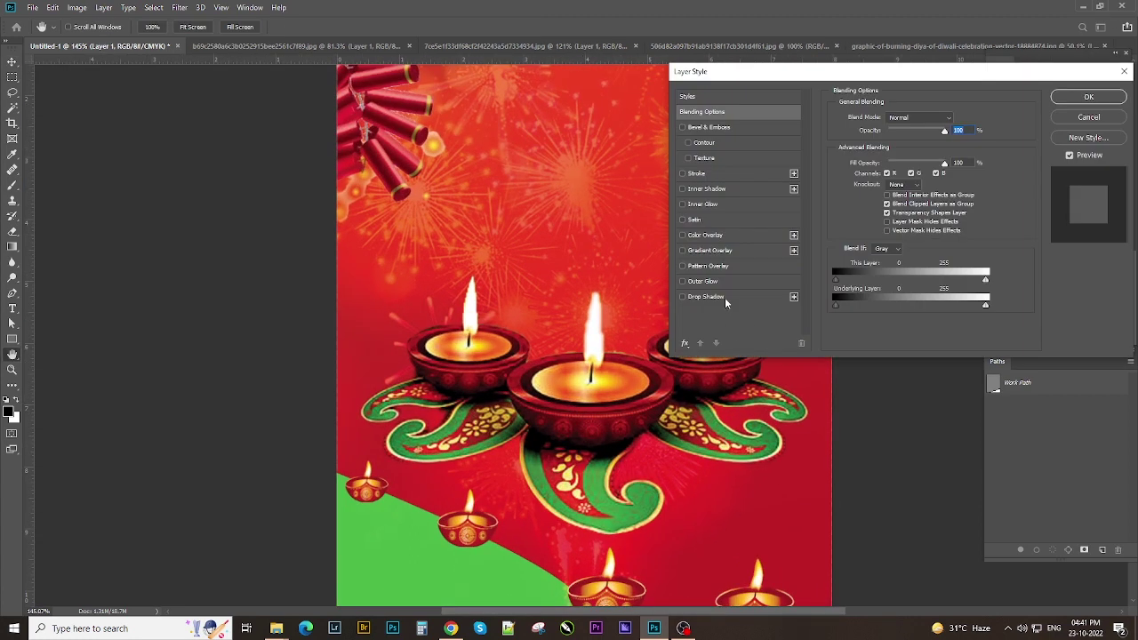
{"action": "left_click", "coordinate": [705, 297]}
{"action": "left_click_drag", "start_coordinate": [889, 170], "coordinate": [885, 206]}
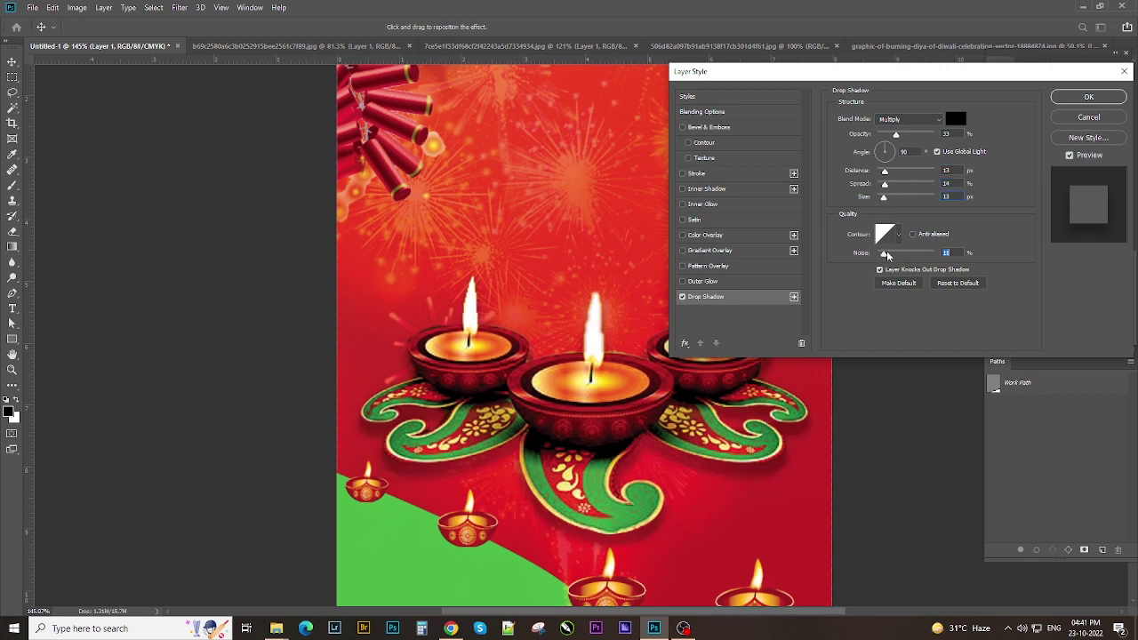
{"action": "left_click", "coordinate": [1088, 96]}
{"action": "key", "text": "ctrl+0"}
{"action": "key", "text": "ctrl+plus"}
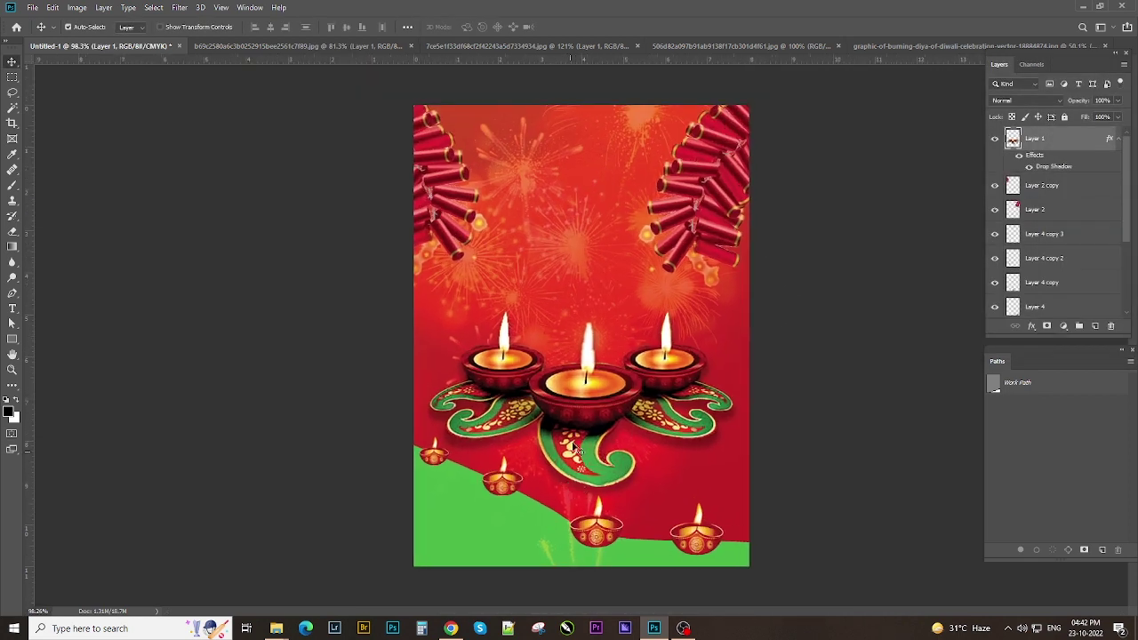
Step: Type 'Happy' and, below it, 'Diwali' as text in the upper poster
{"action": "key", "text": "t"}
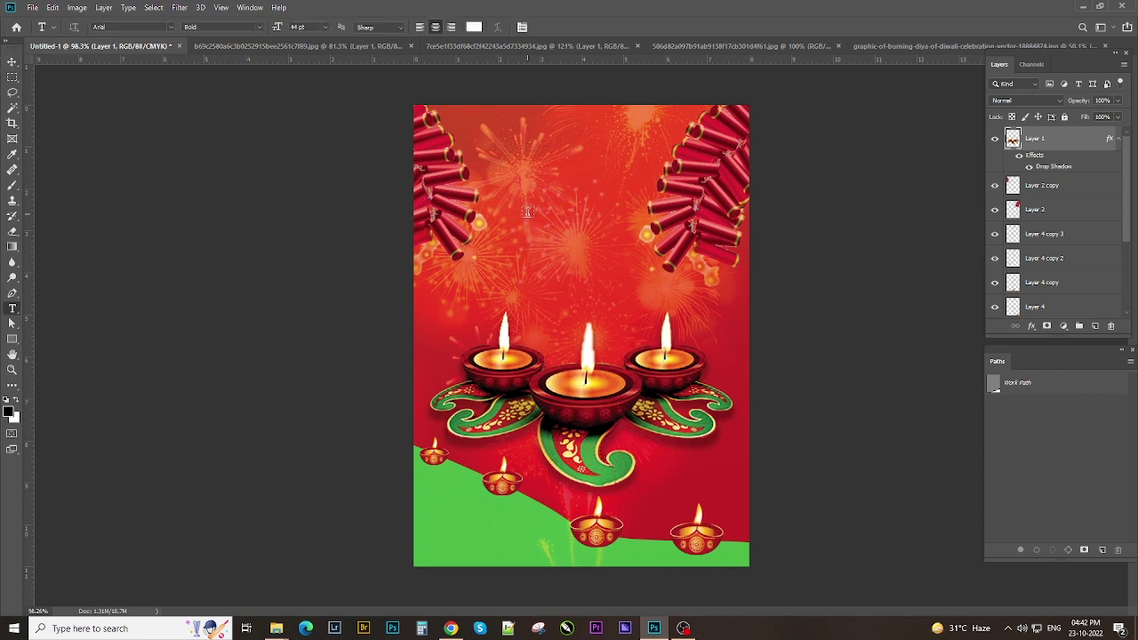
{"action": "left_click", "coordinate": [537, 234]}
{"action": "type", "text": "Happy"}
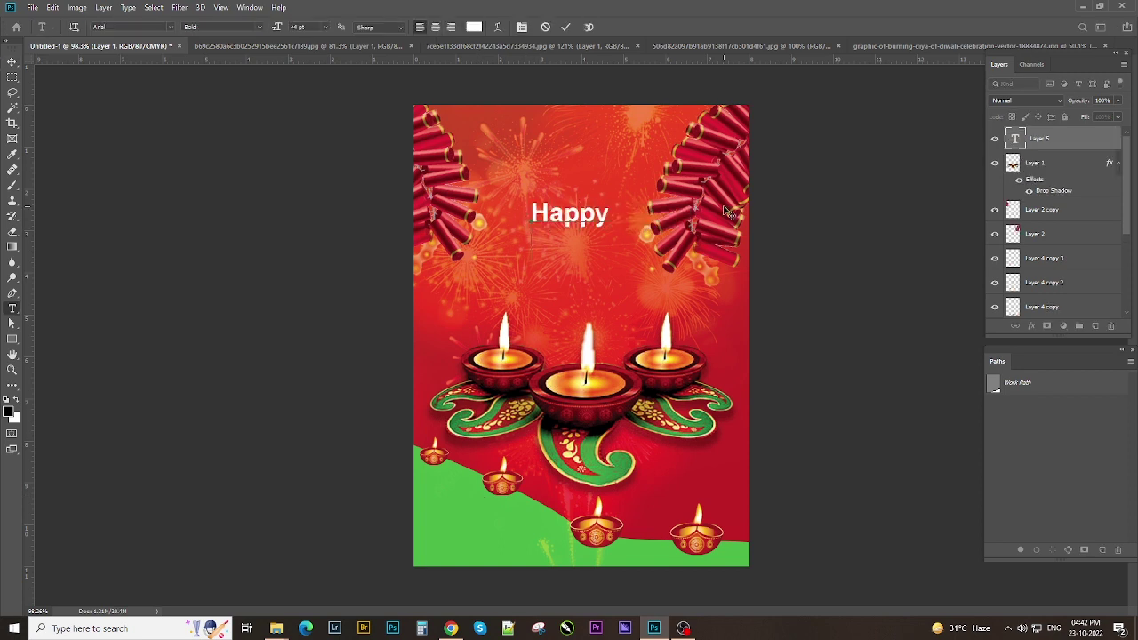
{"action": "left_click", "coordinate": [603, 284]}
{"action": "type", "text": "Diwali3"}
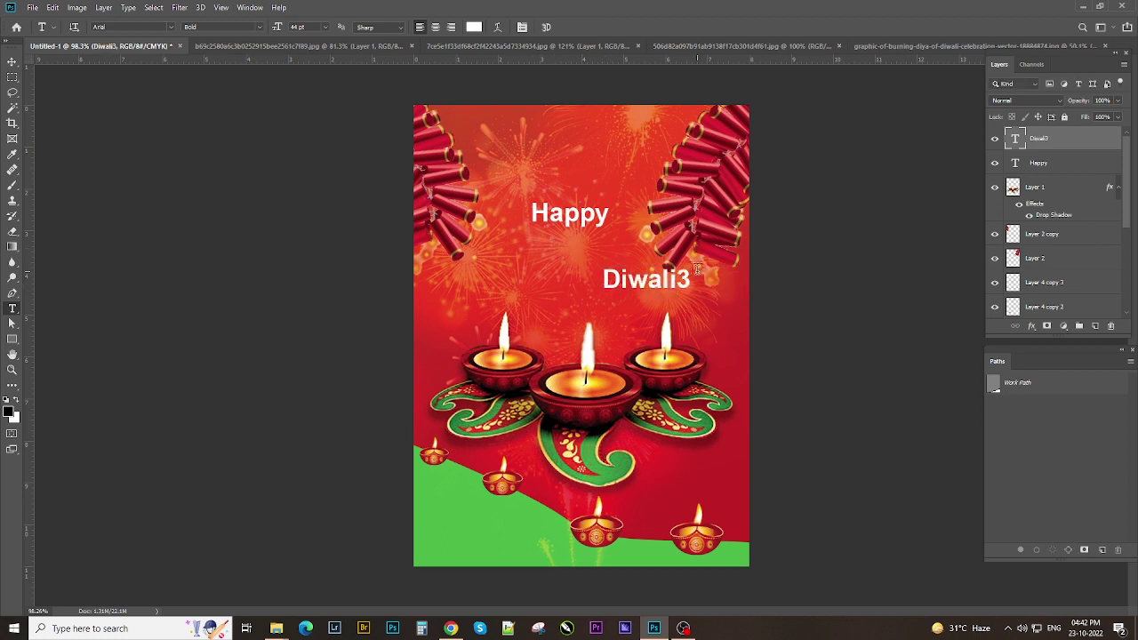
{"action": "key", "text": "BackSpace"}
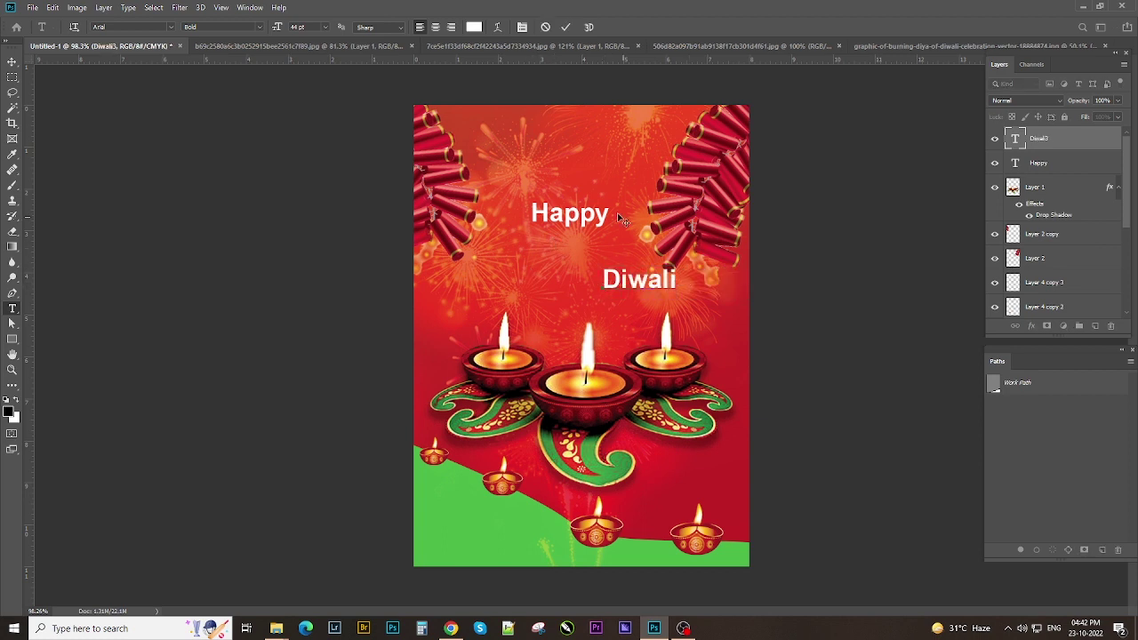
Step: Set 'Happy' to Great Vibes, 74 pt, in yellow
{"action": "left_click", "coordinate": [569, 214]}
{"action": "key", "text": "ctrl+a"}
{"action": "left_click", "coordinate": [522, 26]}
{"action": "left_click", "coordinate": [790, 174]}
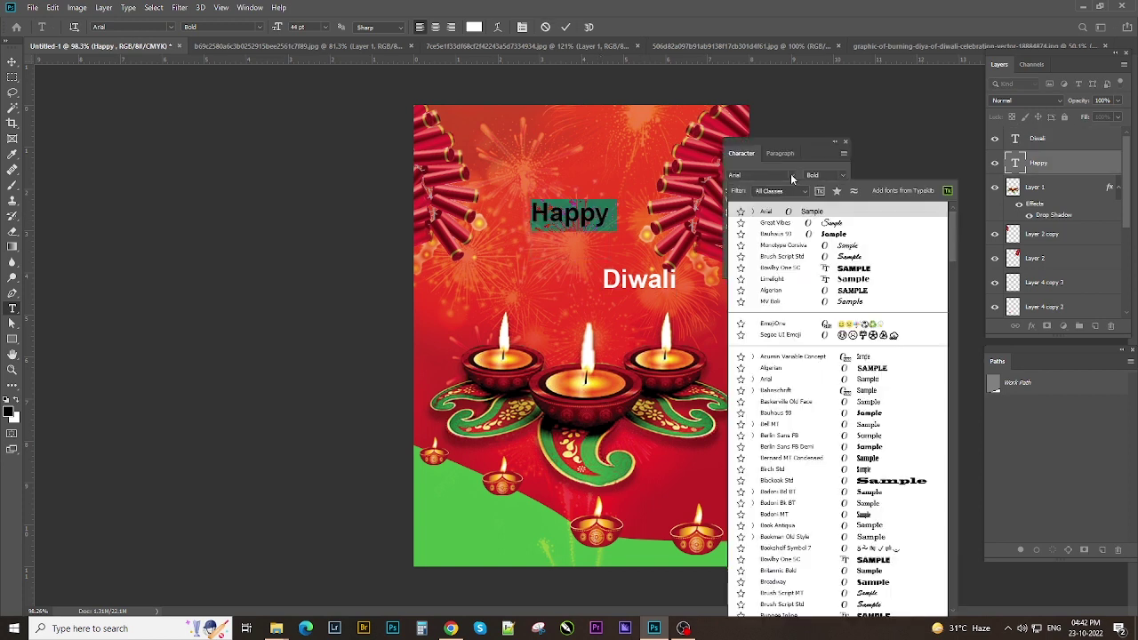
{"action": "left_click", "coordinate": [889, 225]}
{"action": "left_click_drag", "start_coordinate": [733, 190], "coordinate": [758, 190]}
{"action": "left_click", "coordinate": [832, 225]}
{"action": "left_click", "coordinate": [183, 455]}
{"action": "mouse_move", "coordinate": [223, 449]}
{"action": "left_mouse_down"}
{"action": "mouse_move", "coordinate": [210, 570]}
{"action": "mouse_move", "coordinate": [212, 537]}
{"action": "left_mouse_up"}
{"action": "key", "text": "Return"}
{"action": "left_click", "coordinate": [845, 142]}
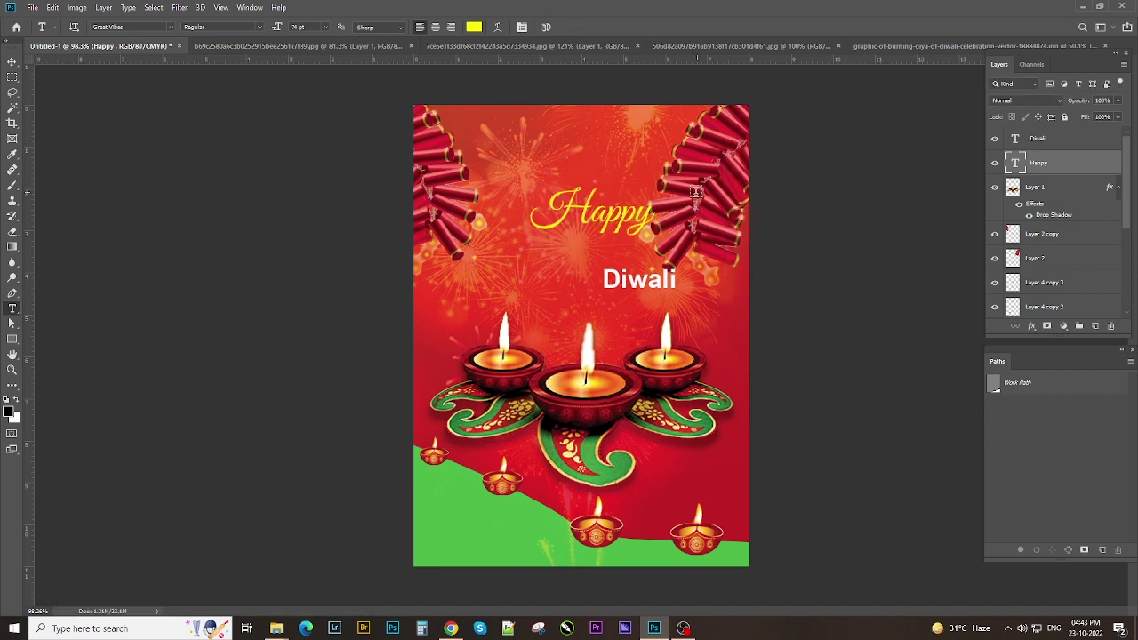
Step: Commit the text and move 'Happy' up and to the left
{"action": "key", "text": "v"}
{"action": "key", "text": "ctrl+plus"}
{"action": "mouse_move", "coordinate": [654, 216]}
{"action": "left_mouse_down"}
{"action": "mouse_move", "coordinate": [573, 194]}
{"action": "mouse_move", "coordinate": [592, 205]}
{"action": "left_mouse_up"}
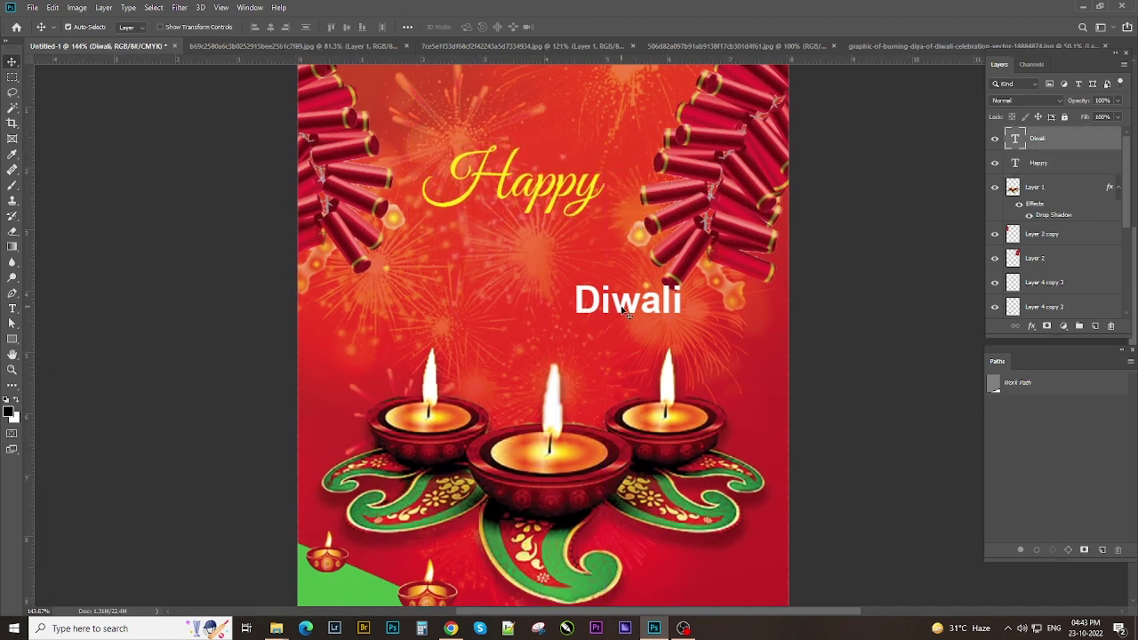
Step: Restyle the Diwali text in Great Vibes script with the yellow colour ff6610
{"action": "left_click_drag", "start_coordinate": [623, 309], "coordinate": [545, 278]}
{"action": "double_click", "coordinate": [544, 278]}
{"action": "key", "text": "ctrl+t"}
{"action": "left_click", "coordinate": [756, 175]}
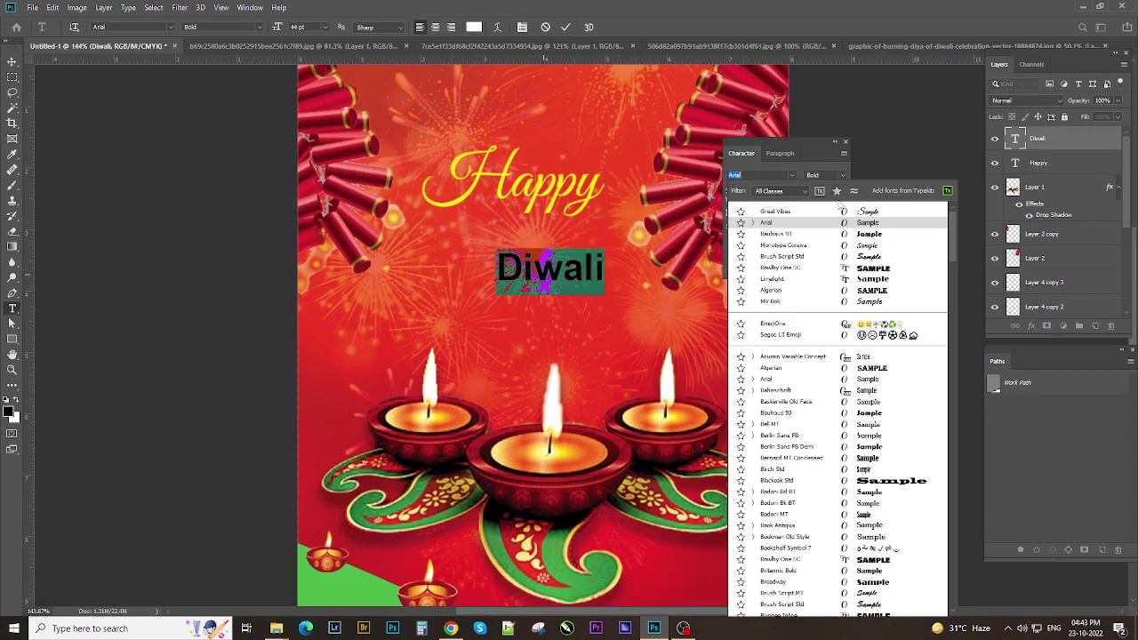
{"action": "left_click", "coordinate": [832, 225]}
{"action": "type", "text": "ff6610"}
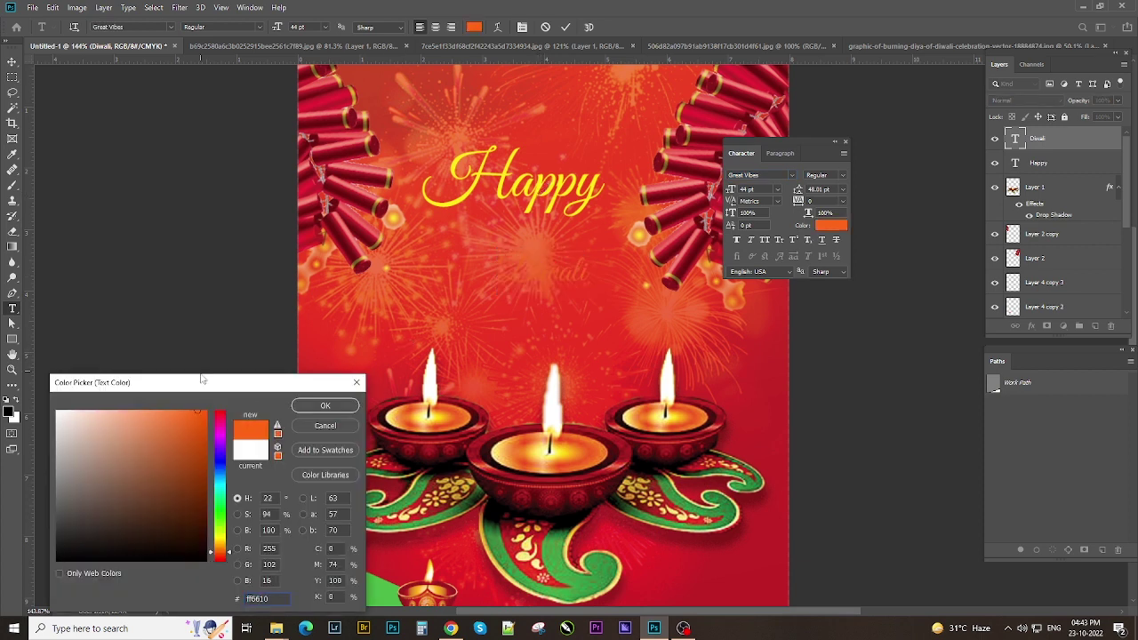
{"action": "left_click", "coordinate": [325, 406]}
{"action": "left_click", "coordinate": [845, 141]}
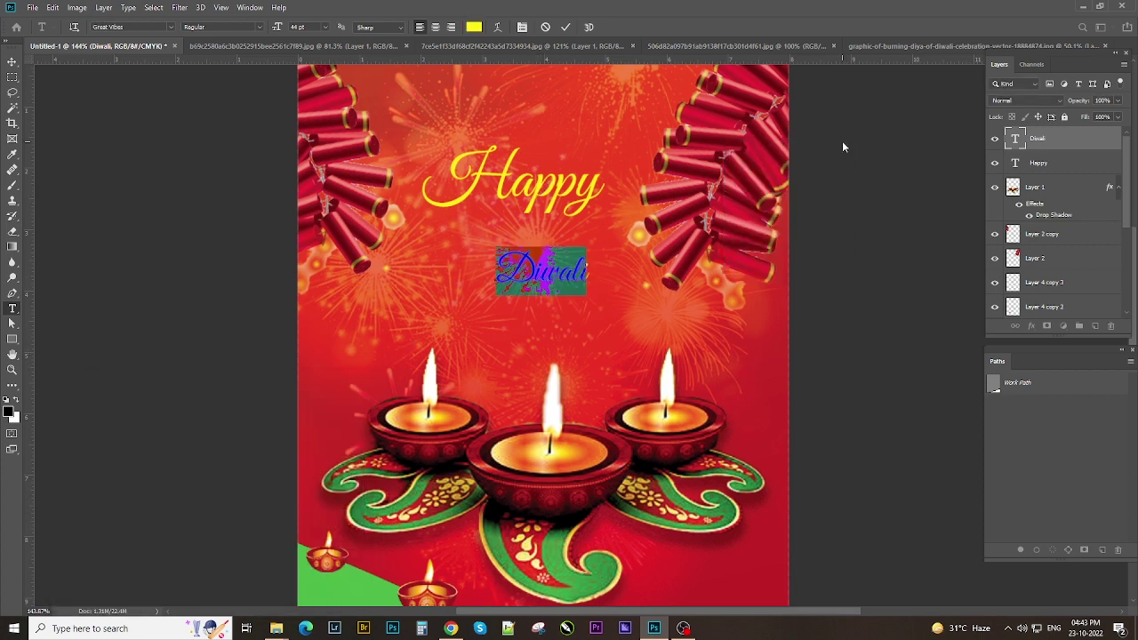
{"action": "key", "text": "ctrl+Return"}
Step: Scale Diwali up over several passes so it sits just beneath Happy
{"action": "key", "text": "ctrl+t"}
{"action": "mouse_move", "coordinate": [598, 304]}
{"action": "left_mouse_down"}
{"action": "mouse_move", "coordinate": [624, 265]}
{"action": "mouse_move", "coordinate": [669, 307]}
{"action": "mouse_move", "coordinate": [673, 251]}
{"action": "left_mouse_up"}
{"action": "key", "text": "Return"}
{"action": "key", "text": "ctrl+0"}
{"action": "scroll", "coordinate": [592, 319], "scroll_direction": "up", "scroll_amount": 2}
{"action": "key", "text": "ctrl+t"}
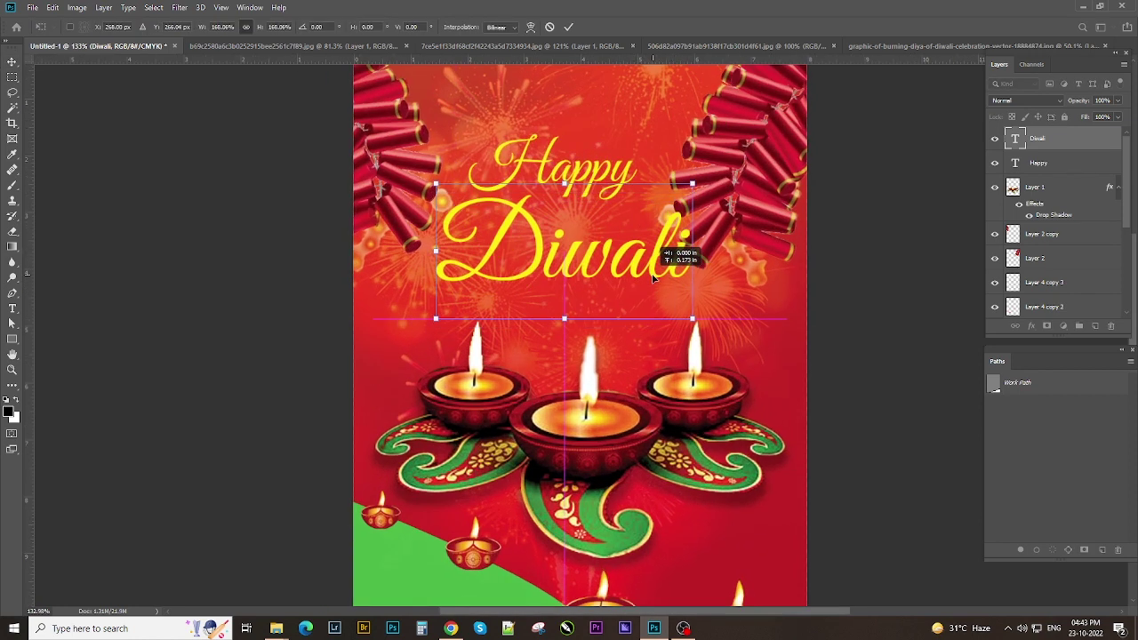
{"action": "key", "text": "Return"}
{"action": "scroll", "coordinate": [656, 281], "scroll_direction": "up", "scroll_amount": 2}
{"action": "key", "text": "ctrl+t"}
{"action": "left_click_drag", "start_coordinate": [701, 328], "coordinate": [680, 307]}
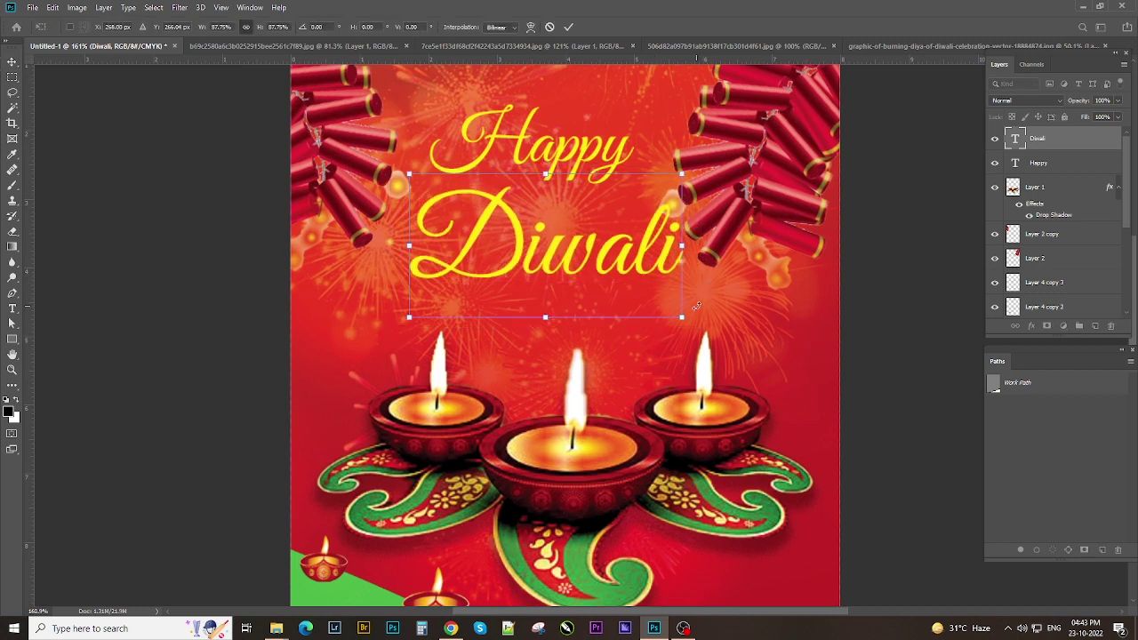
{"action": "key", "text": "Return"}
{"action": "scroll", "coordinate": [637, 257], "scroll_direction": "up", "scroll_amount": 2}
Step: Duplicate the Diwali text layer and colour the copy white
{"action": "key", "text": "ctrl+j"}
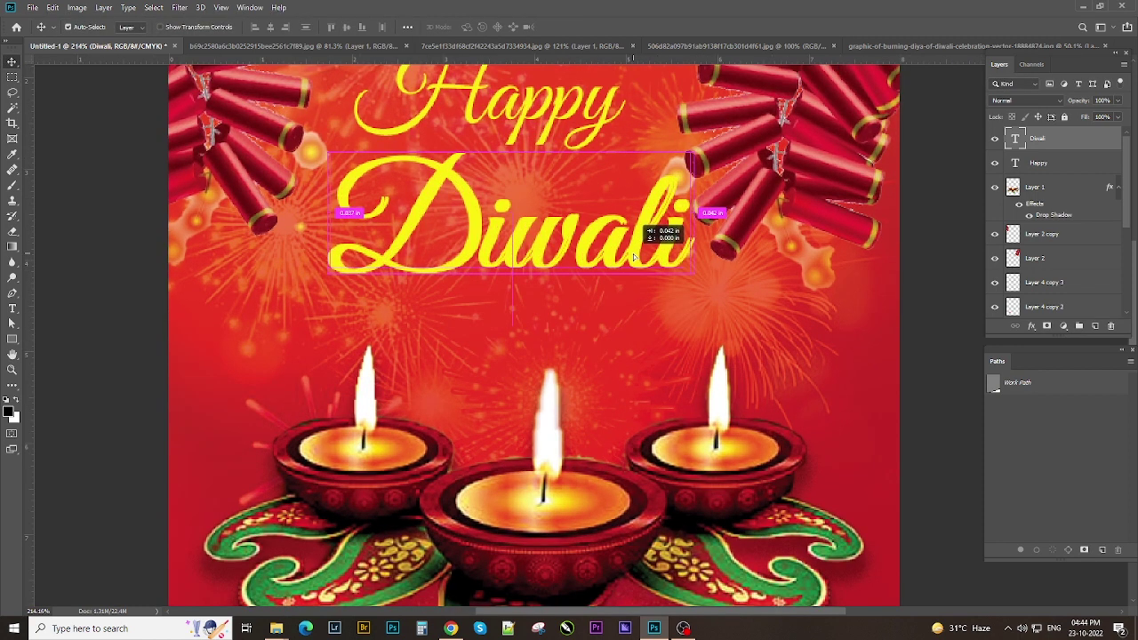
{"action": "double_click", "coordinate": [633, 254]}
{"action": "left_click", "coordinate": [522, 27]}
{"action": "left_click", "coordinate": [831, 225]}
{"action": "left_click", "coordinate": [220, 415]}
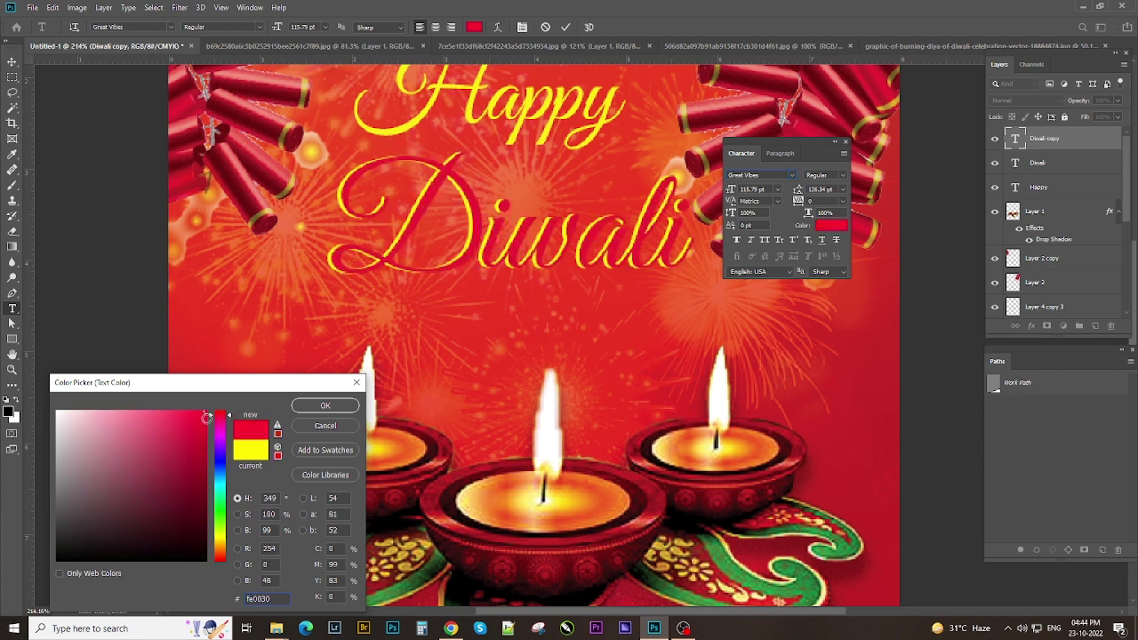
{"action": "left_click", "coordinate": [57, 412]}
{"action": "left_click", "coordinate": [325, 406]}
{"action": "left_click", "coordinate": [845, 141]}
{"action": "key", "text": "ctrl+Return"}
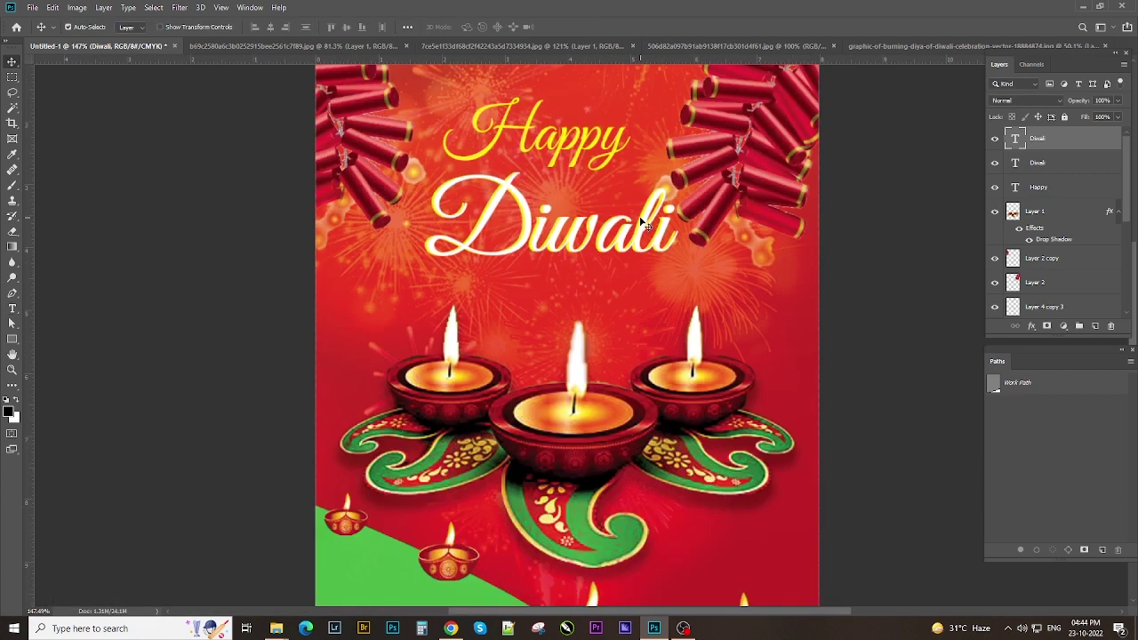
Step: Select the lower Diwali layer, then the Happy text layer, to adjust their placement
{"action": "scroll", "coordinate": [794, 234], "scroll_direction": "up", "scroll_amount": 2}
{"action": "left_click", "coordinate": [1037, 163]}
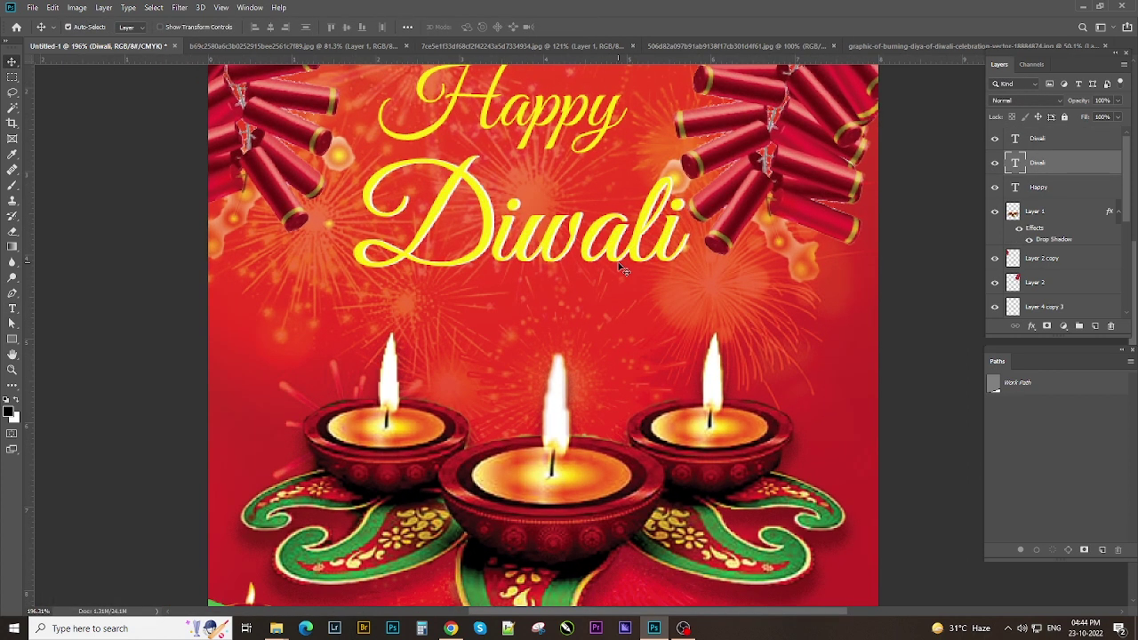
{"action": "scroll", "coordinate": [625, 269], "scroll_direction": "down", "scroll_amount": 2}
{"action": "scroll", "coordinate": [624, 270], "scroll_direction": "down", "scroll_amount": 2}
{"action": "scroll", "coordinate": [625, 270], "scroll_direction": "up", "scroll_amount": 1}
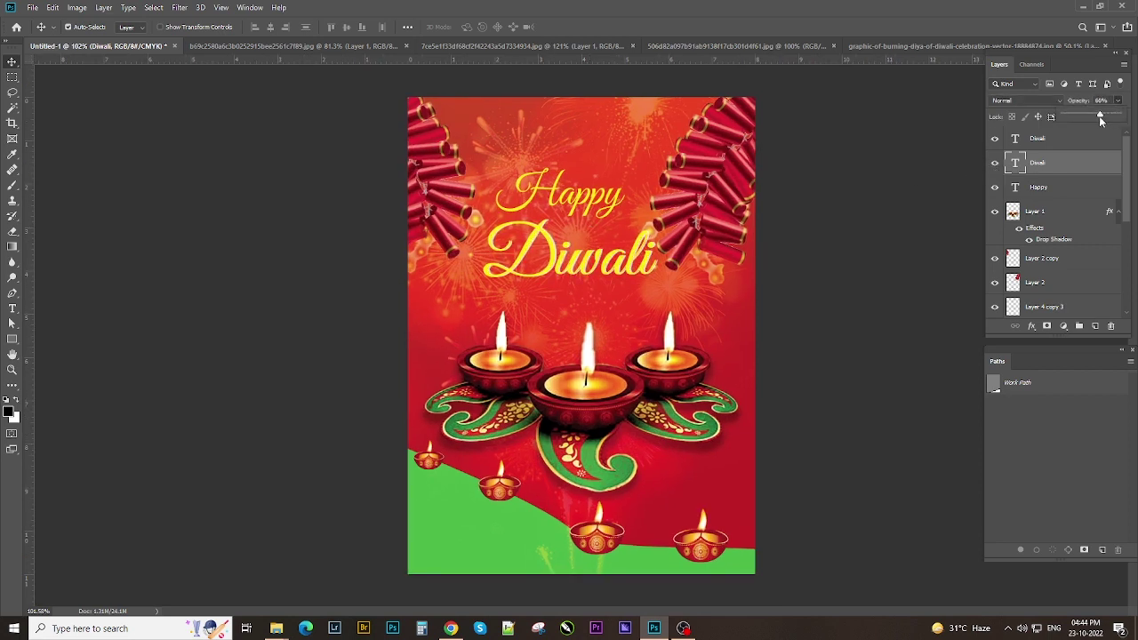
{"action": "scroll", "coordinate": [576, 276], "scroll_direction": "up", "scroll_amount": 5}
{"action": "left_click", "coordinate": [648, 172]}
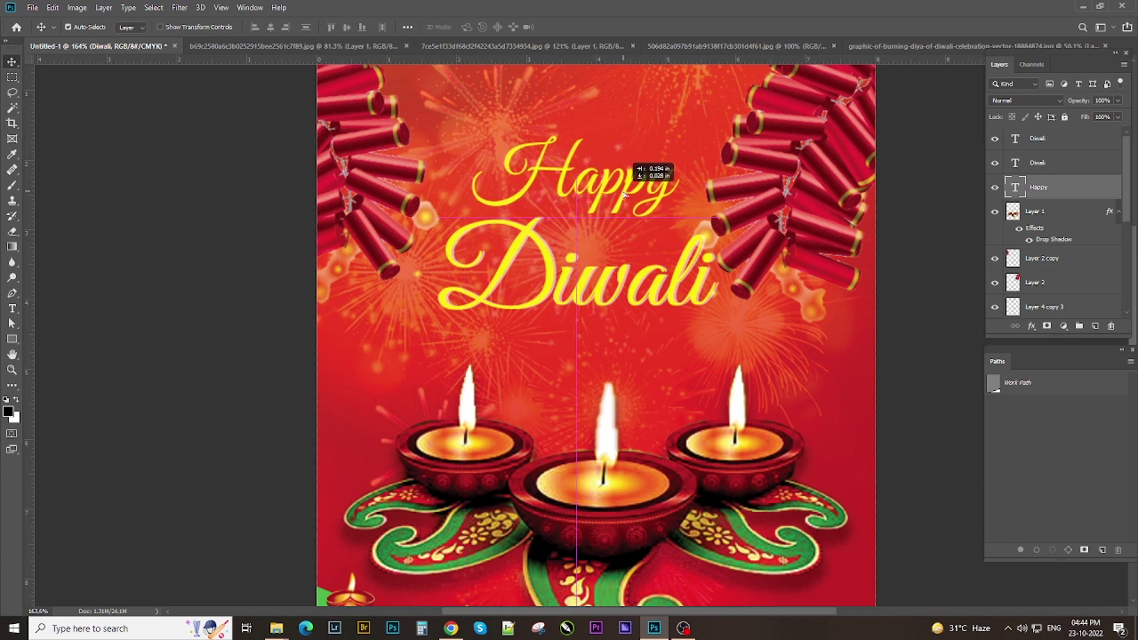
{"action": "scroll", "coordinate": [475, 267], "scroll_direction": "down", "scroll_amount": 5}
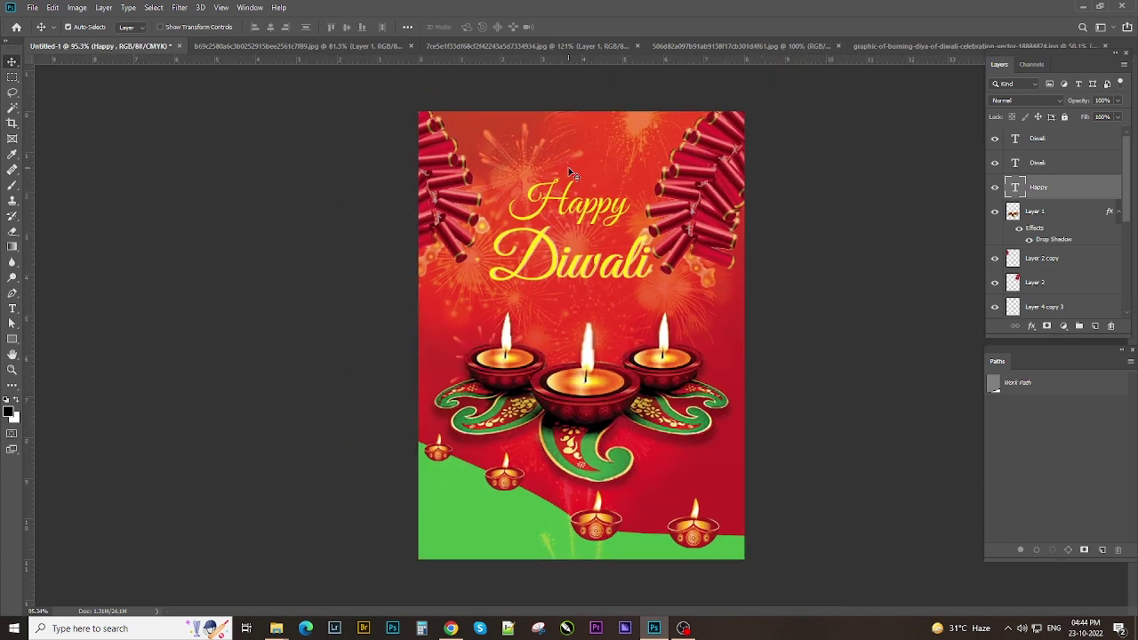
Step: Shift the right firecracker bunch right and apply Levels 56 / 1.27 / 182 to Layer 2
{"action": "left_click_drag", "start_coordinate": [745, 184], "coordinate": [752, 180]}
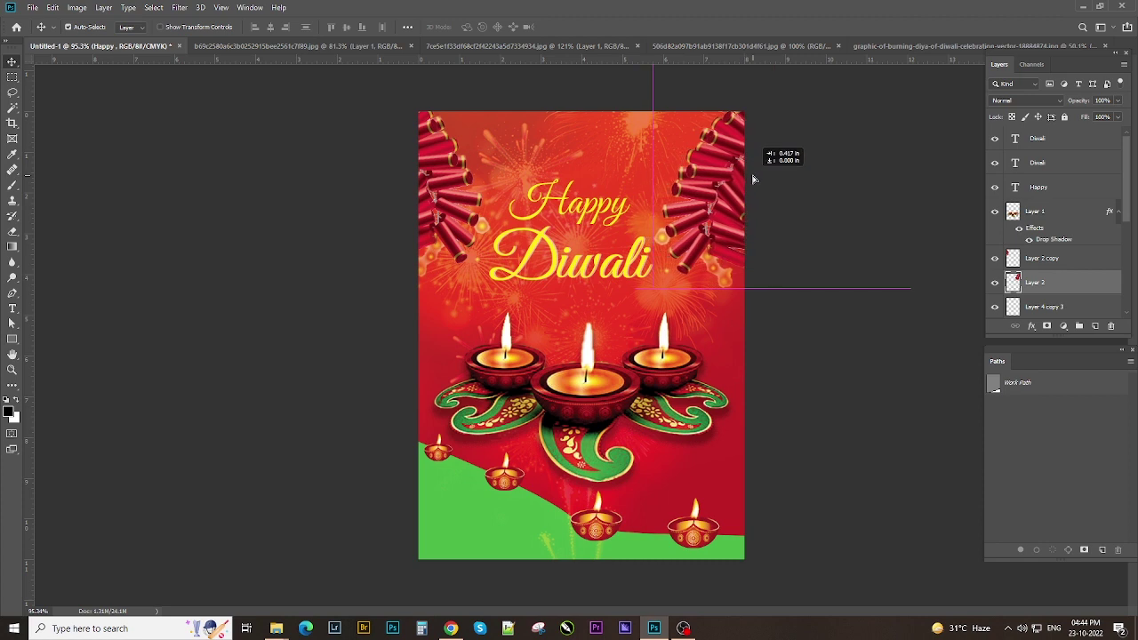
{"action": "key", "text": "ctrl+l"}
{"action": "left_click_drag", "start_coordinate": [836, 409], "coordinate": [915, 410]}
{"action": "left_click_drag", "start_coordinate": [984, 410], "coordinate": [944, 417]}
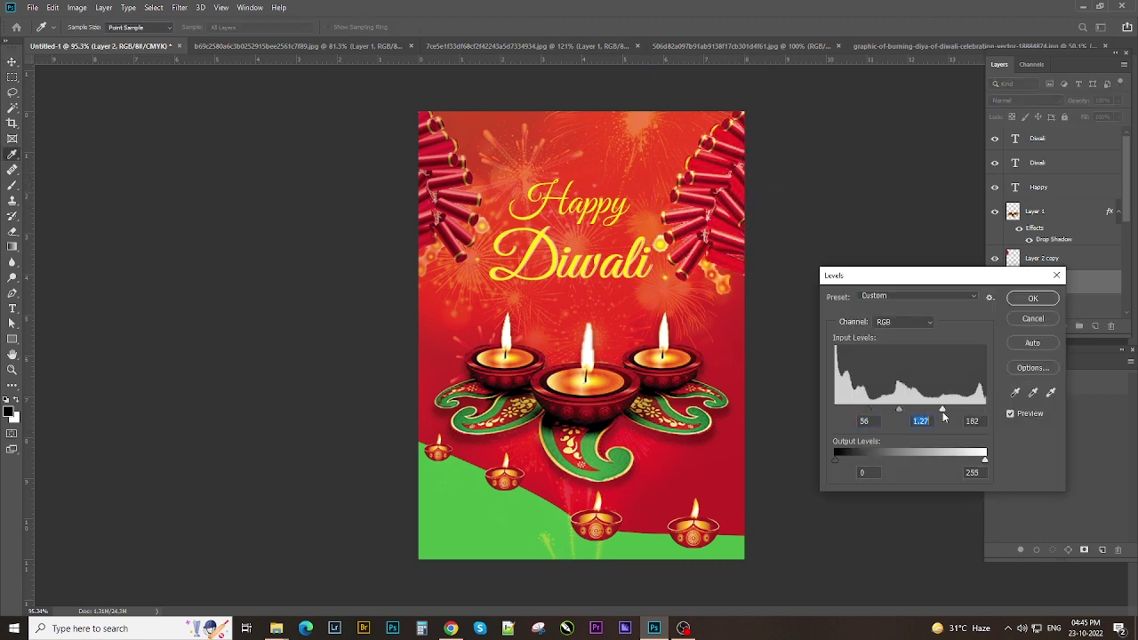
{"action": "left_click", "coordinate": [1034, 299]}
Step: Apply Levels of about 66 / 1.65 / 220 to the Layer 2 copy firecrackers
{"action": "key", "text": "ctrl+j"}
{"action": "key", "text": "ctrl+l"}
{"action": "left_click_drag", "start_coordinate": [835, 409], "coordinate": [900, 411]}
{"action": "left_click_drag", "start_coordinate": [984, 410], "coordinate": [966, 411]}
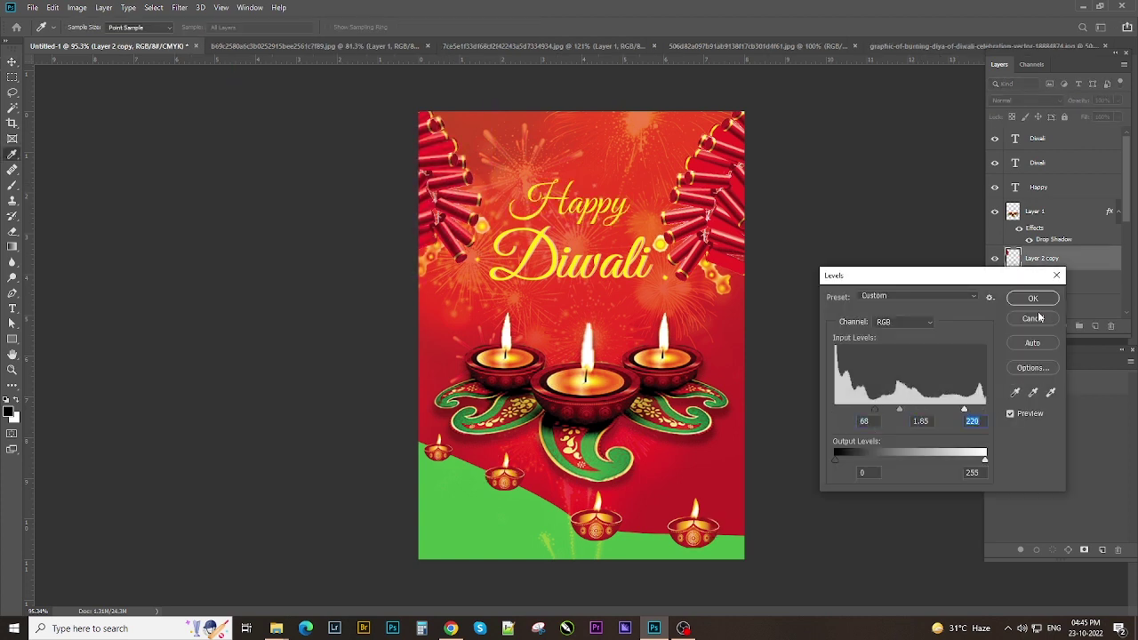
{"action": "left_click", "coordinate": [1033, 299]}
{"action": "key", "text": "v"}
{"action": "scroll", "coordinate": [755, 238], "scroll_direction": "up", "scroll_amount": 5}
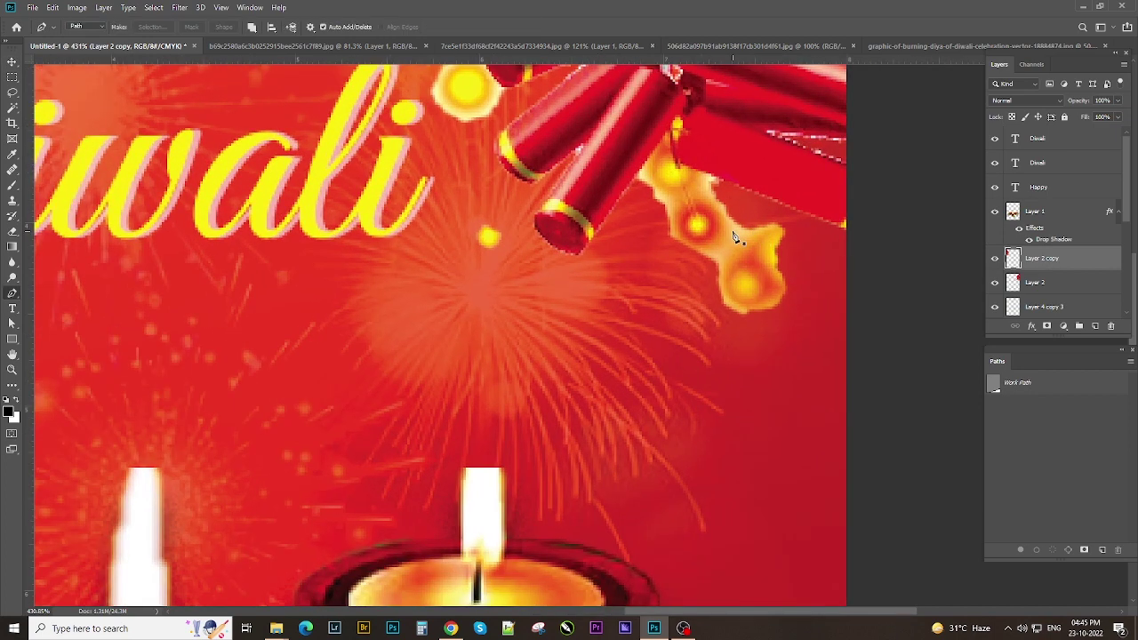
Step: Trace the sparks beside the right firecrackers with a pen path and make it a selection
{"action": "scroll", "coordinate": [734, 237], "scroll_direction": "down", "scroll_amount": 1}
{"action": "scroll", "coordinate": [735, 237], "scroll_direction": "down", "scroll_amount": 3}
{"action": "scroll", "coordinate": [735, 236], "scroll_direction": "up", "scroll_amount": 3}
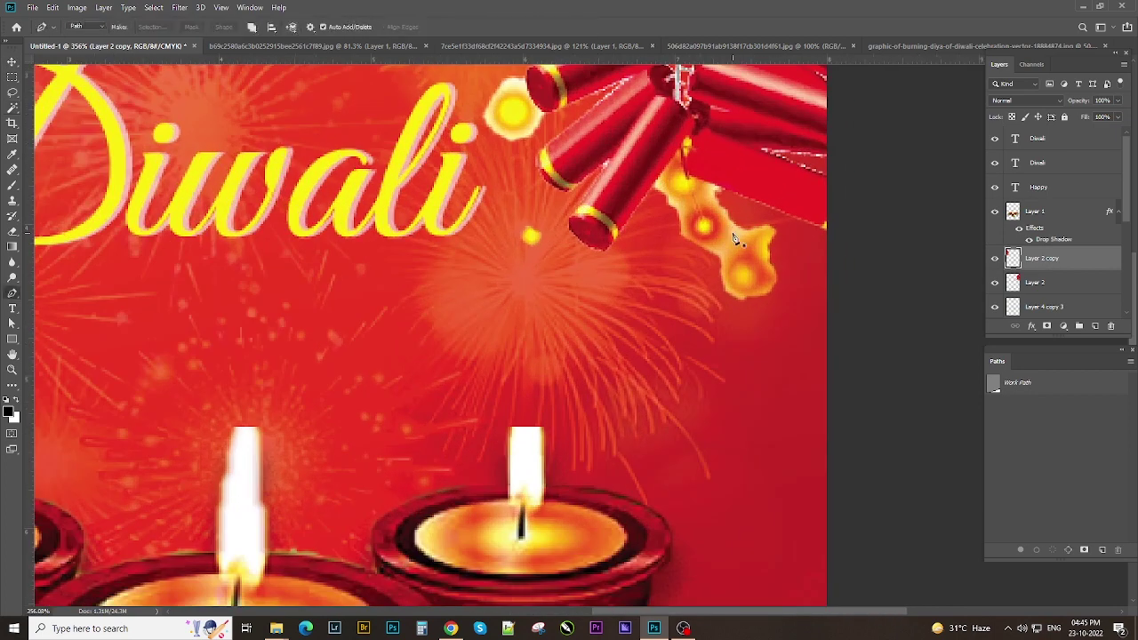
{"action": "scroll", "coordinate": [734, 237], "scroll_direction": "up", "scroll_amount": 2}
{"action": "left_click_drag", "start_coordinate": [660, 179], "coordinate": [683, 187]}
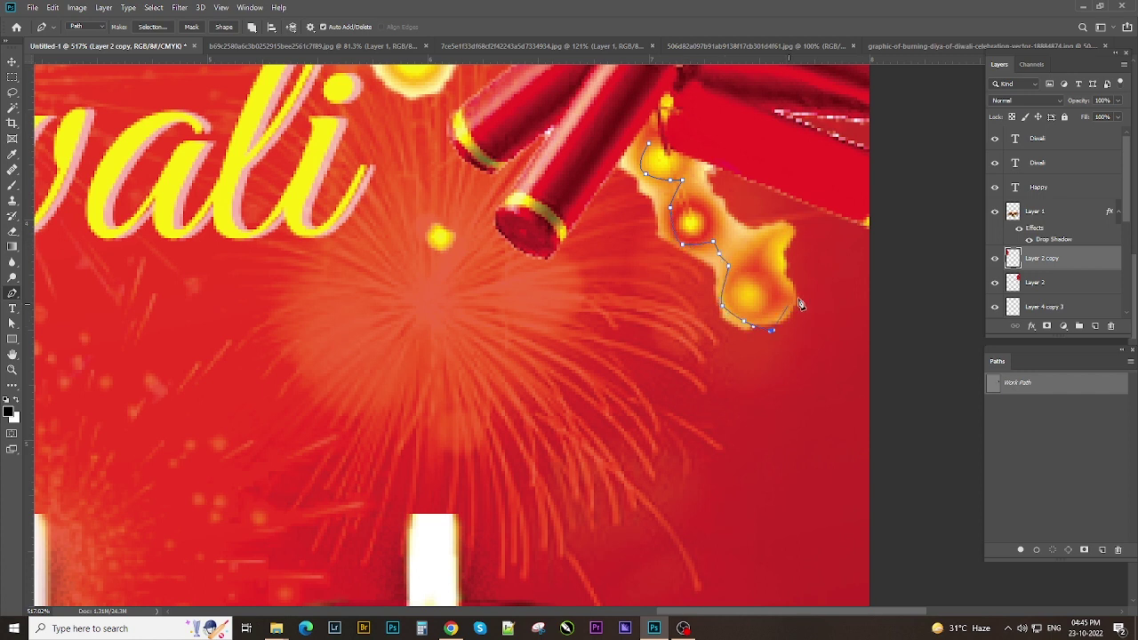
{"action": "key", "text": "ctrl+Return"}
{"action": "key", "text": "v"}
{"action": "left_click", "coordinate": [575, 180]}
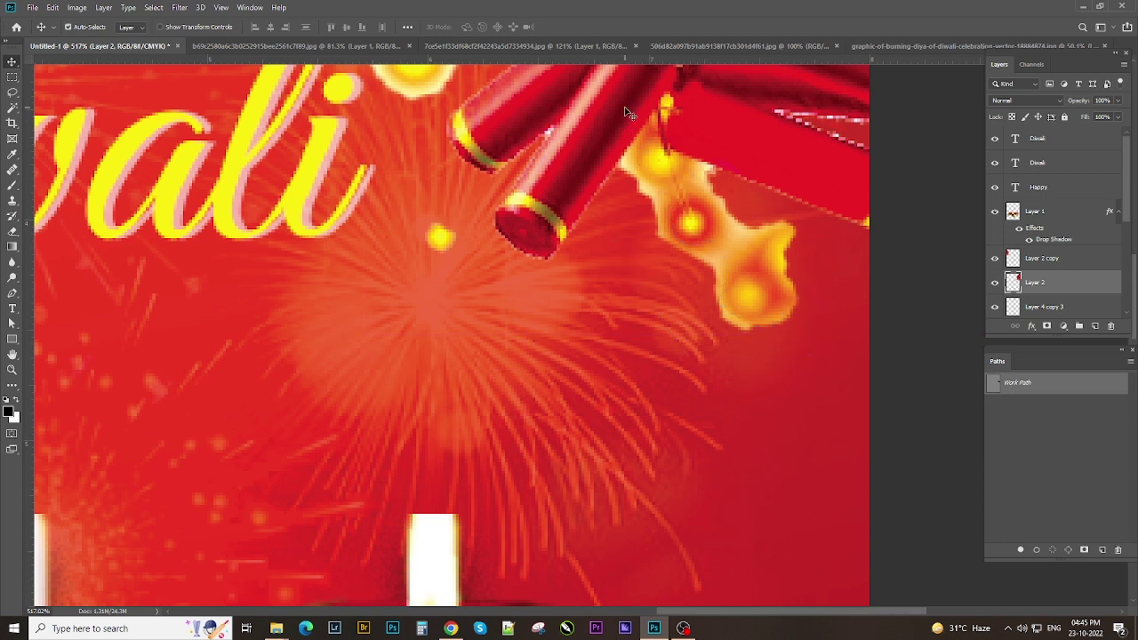
Step: Trace a pen path around the left firecrackers' sparks and convert it to a selection
{"action": "scroll", "coordinate": [627, 105], "scroll_direction": "up", "scroll_amount": 2, "text": "alt"}
{"action": "key", "text": "p"}
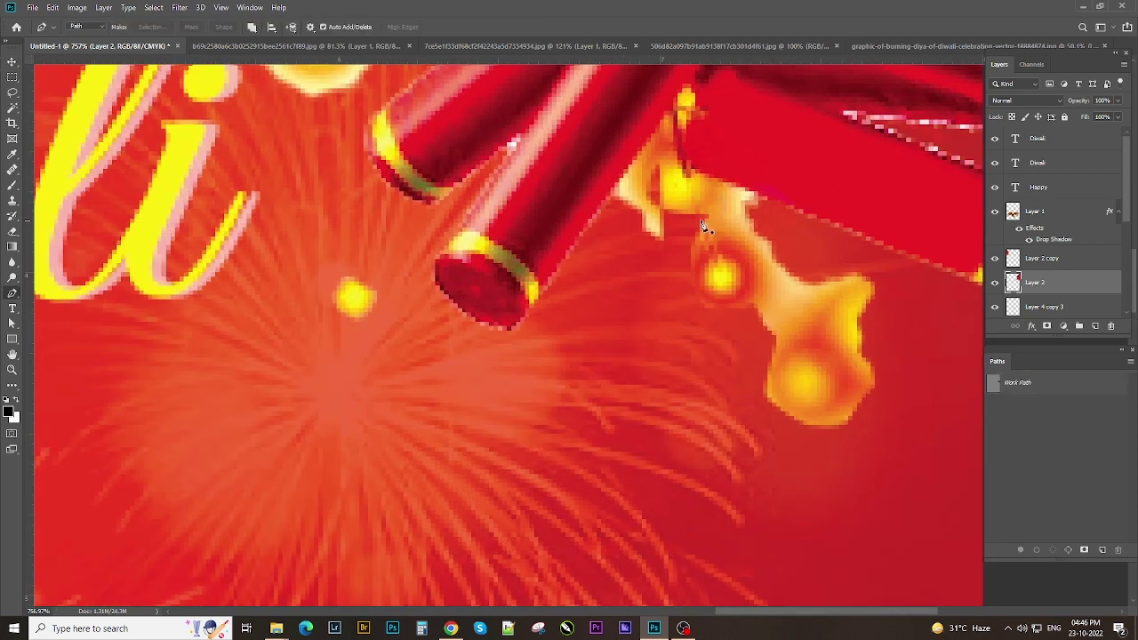
{"action": "key", "text": "Escape"}
{"action": "scroll", "coordinate": [713, 212], "scroll_direction": "down", "scroll_amount": 5, "text": "alt"}
{"action": "scroll", "coordinate": [714, 212], "scroll_direction": "up", "scroll_amount": 2, "text": "alt"}
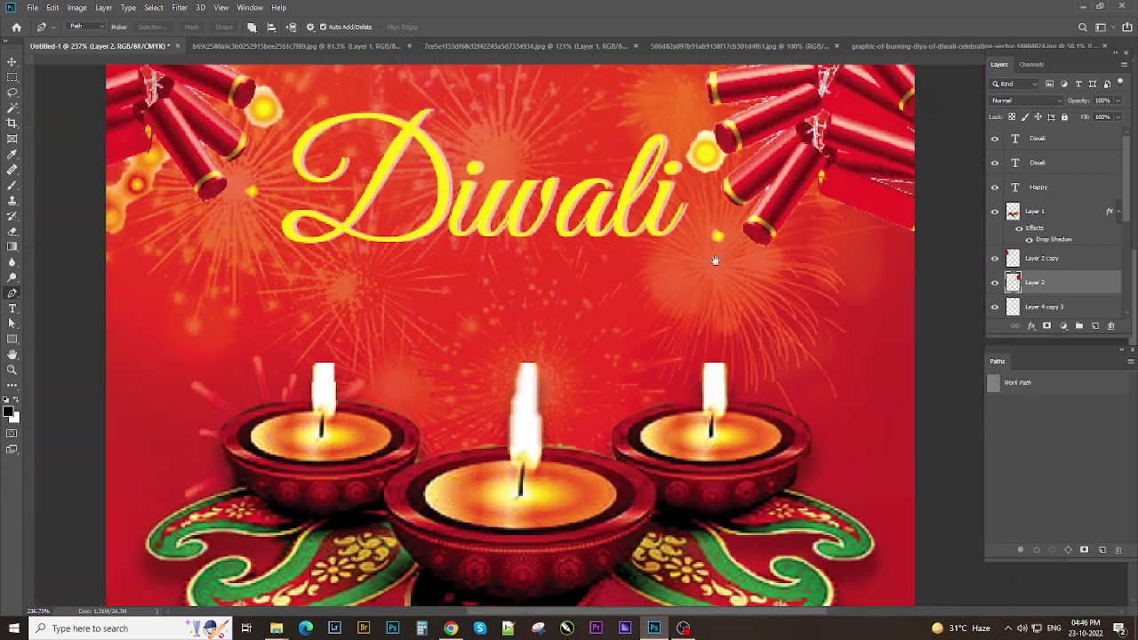
{"action": "scroll", "coordinate": [579, 280], "scroll_direction": "left", "scroll_amount": 5}
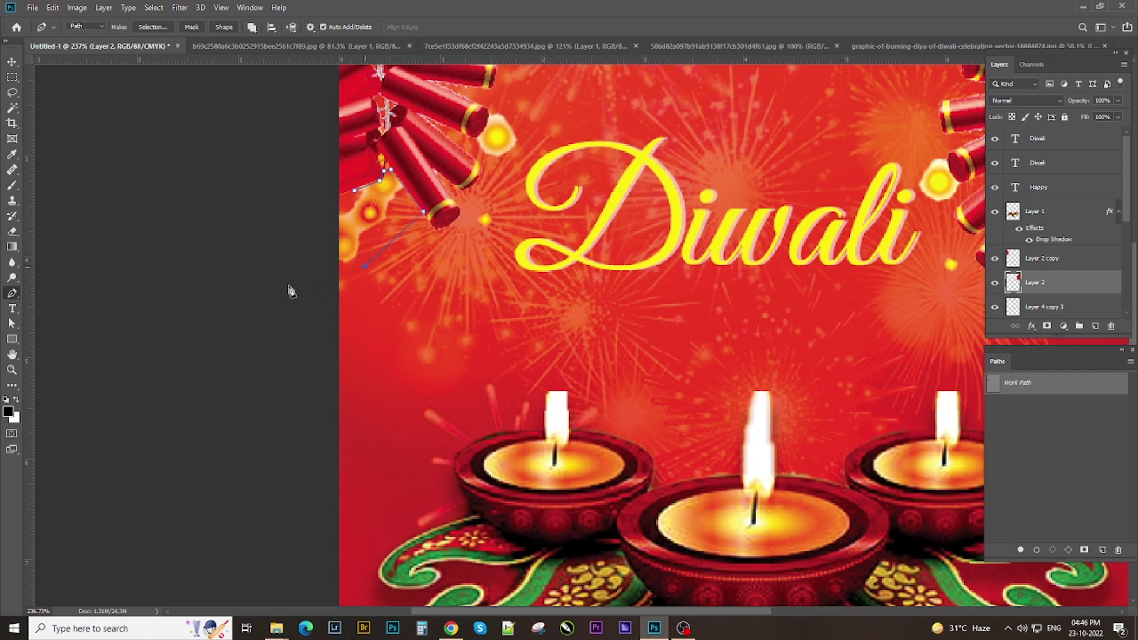
{"action": "left_click", "coordinate": [325, 282]}
{"action": "left_click", "coordinate": [283, 285]}
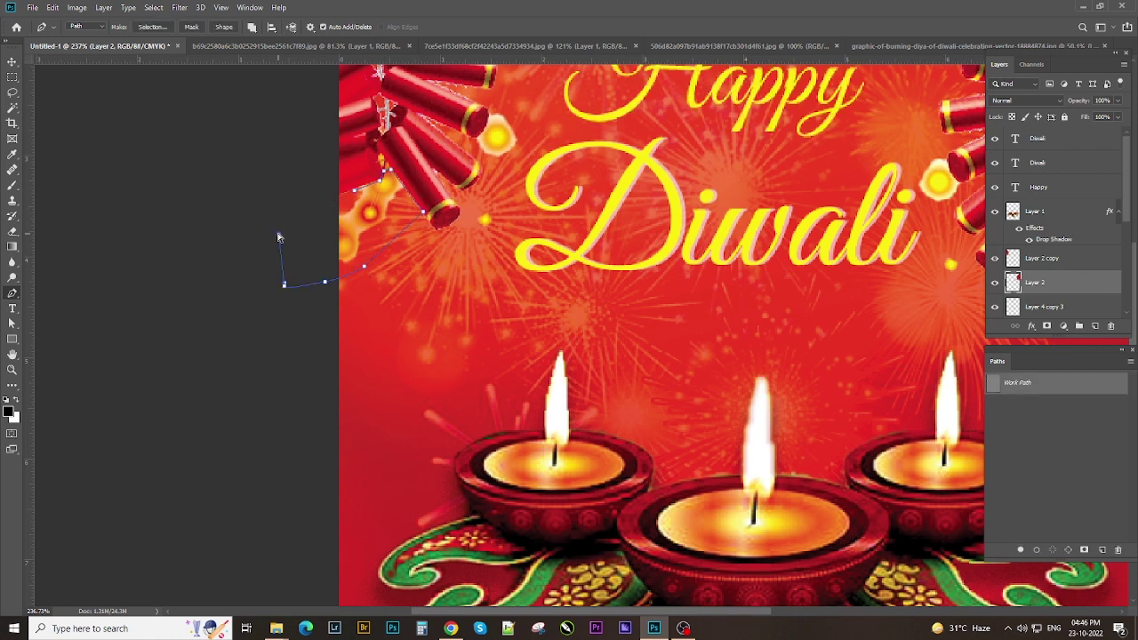
{"action": "key", "text": "ctrl+Return"}
{"action": "key", "text": "v"}
{"action": "scroll", "coordinate": [660, 294], "scroll_direction": "down", "scroll_amount": 5, "text": "alt"}
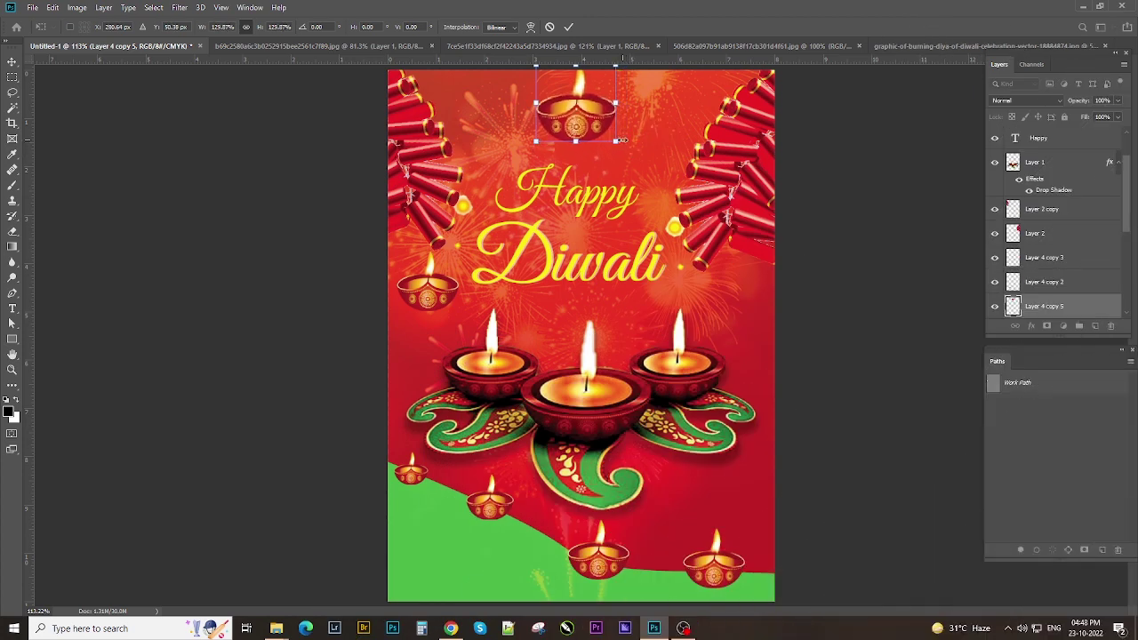
Step: Commit the top diya resize, then delete the small diyas left of and above the title
{"action": "key", "text": "Return"}
{"action": "scroll", "coordinate": [544, 170], "scroll_direction": "up", "scroll_amount": 2, "text": "alt"}
{"action": "left_click", "coordinate": [389, 297]}
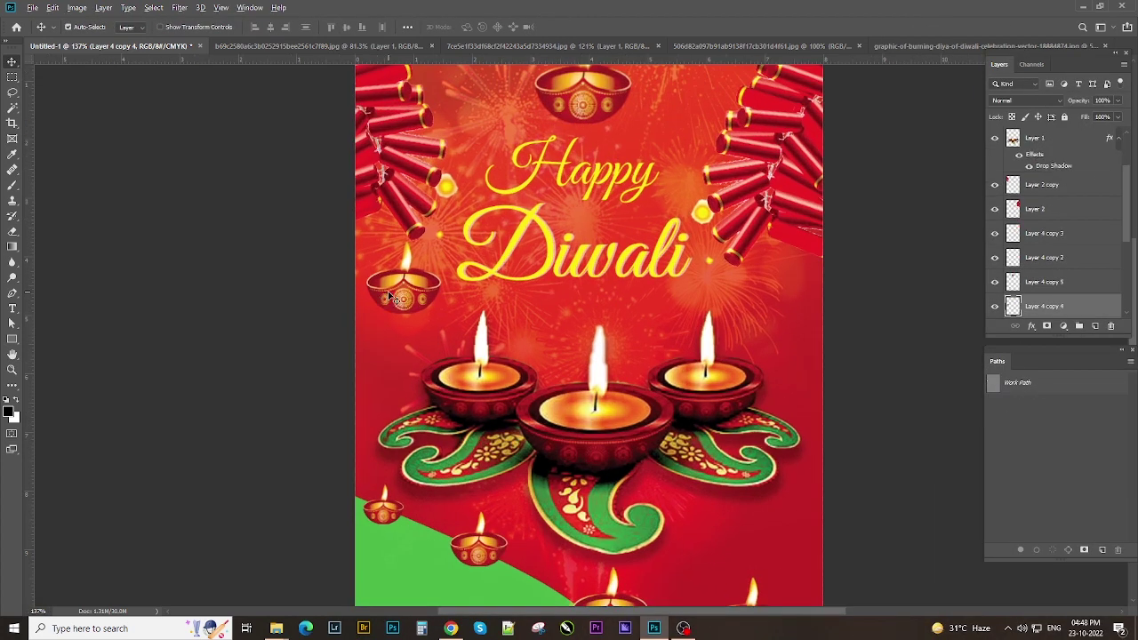
{"action": "scroll", "coordinate": [466, 359], "scroll_direction": "down", "scroll_amount": 3, "text": "alt"}
{"action": "key", "text": "Delete"}
{"action": "scroll", "coordinate": [482, 312], "scroll_direction": "up", "scroll_amount": 1, "text": "alt"}
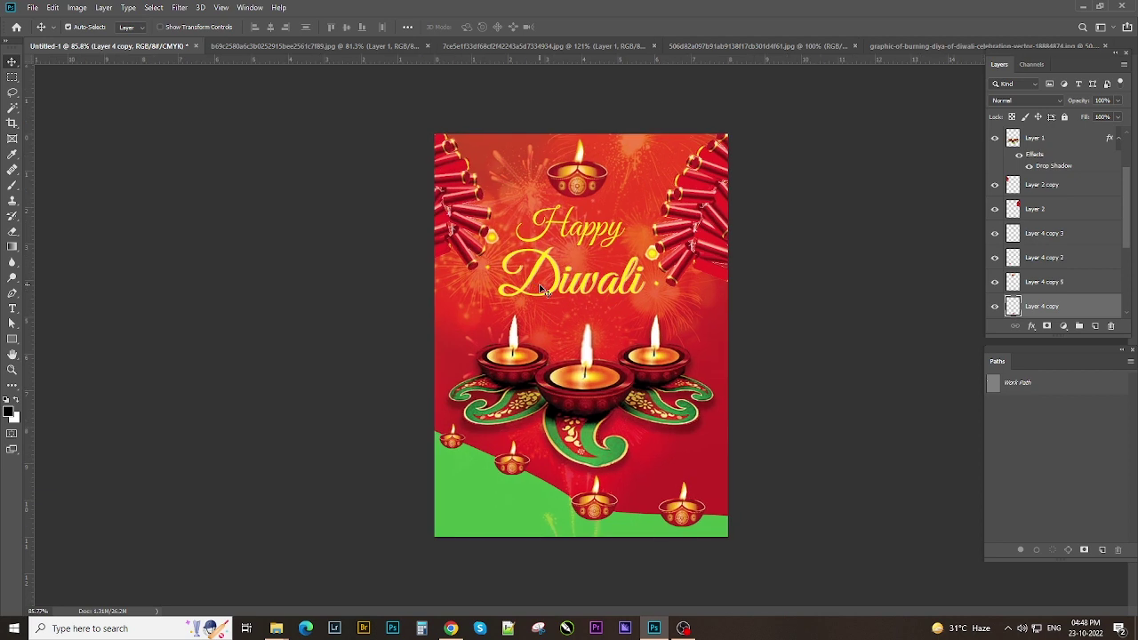
{"action": "scroll", "coordinate": [474, 287], "scroll_direction": "up", "scroll_amount": 1, "text": "alt"}
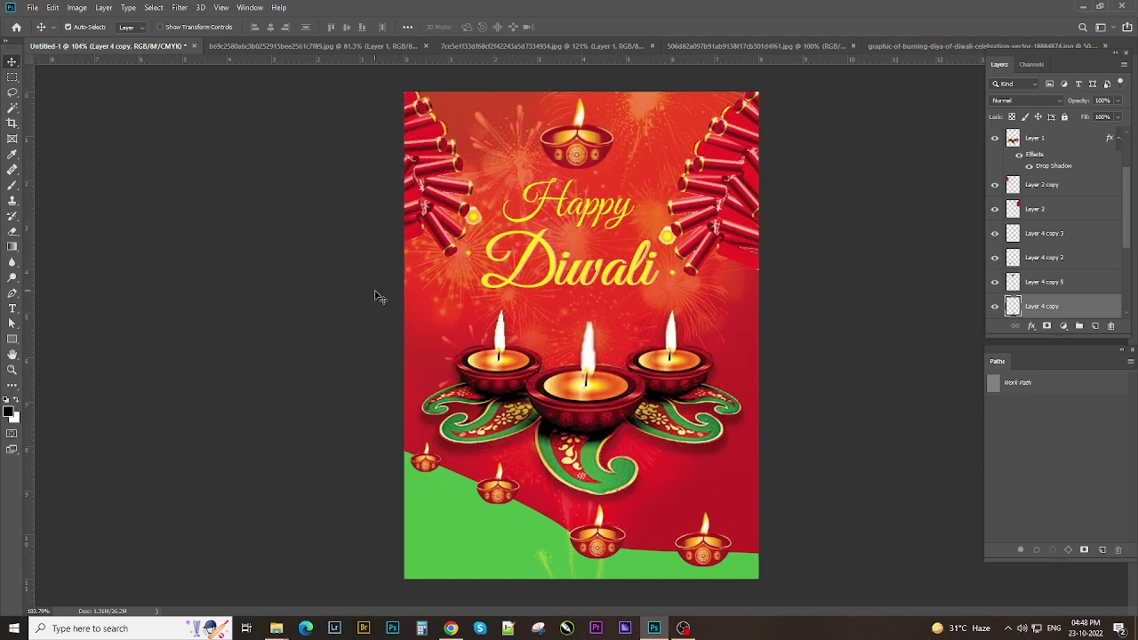
{"action": "key", "text": "Delete"}
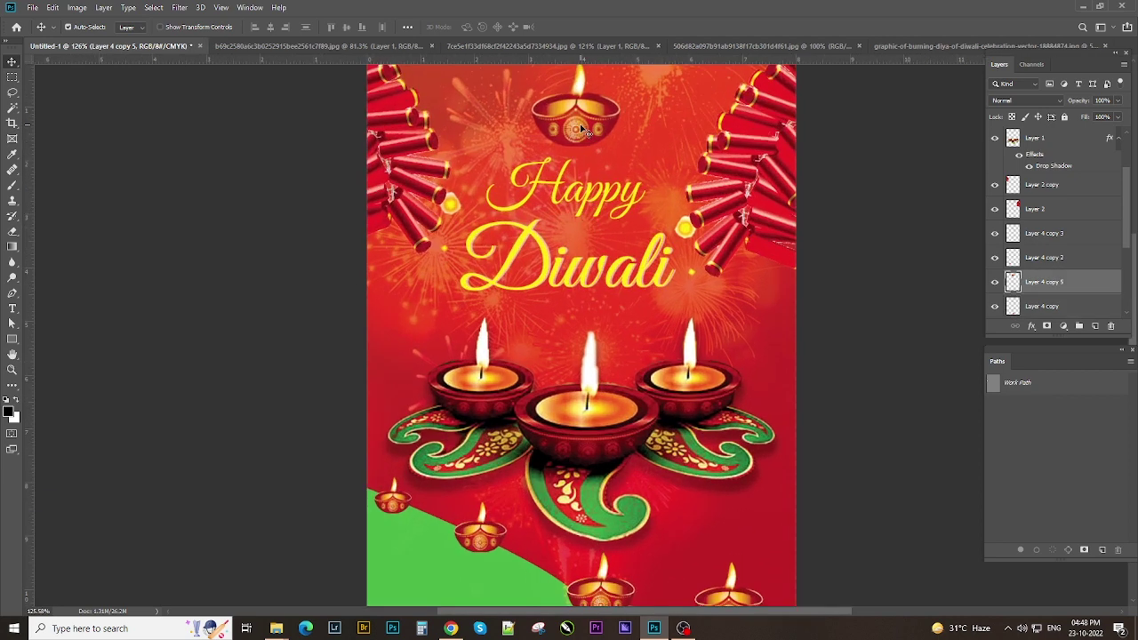
{"action": "scroll", "coordinate": [605, 481], "scroll_direction": "down", "scroll_amount": 1, "text": "alt"}
Step: Scale the Happy and both Diwali text layers together up to about 113%
{"action": "left_click", "coordinate": [599, 235]}
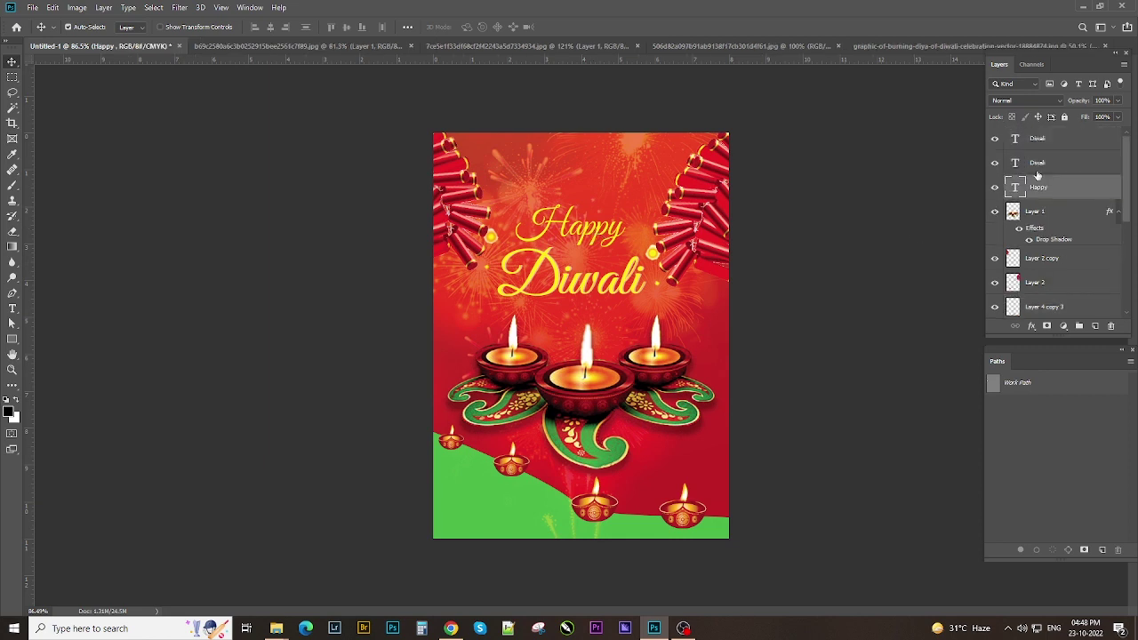
{"action": "left_click", "coordinate": [1036, 140], "text": "shift"}
{"action": "key", "text": "ctrl+t"}
{"action": "left_click_drag", "start_coordinate": [649, 294], "coordinate": [633, 283]}
{"action": "key", "text": "Return"}
{"action": "scroll", "coordinate": [607, 289], "scroll_direction": "up", "scroll_amount": 1, "text": "alt"}
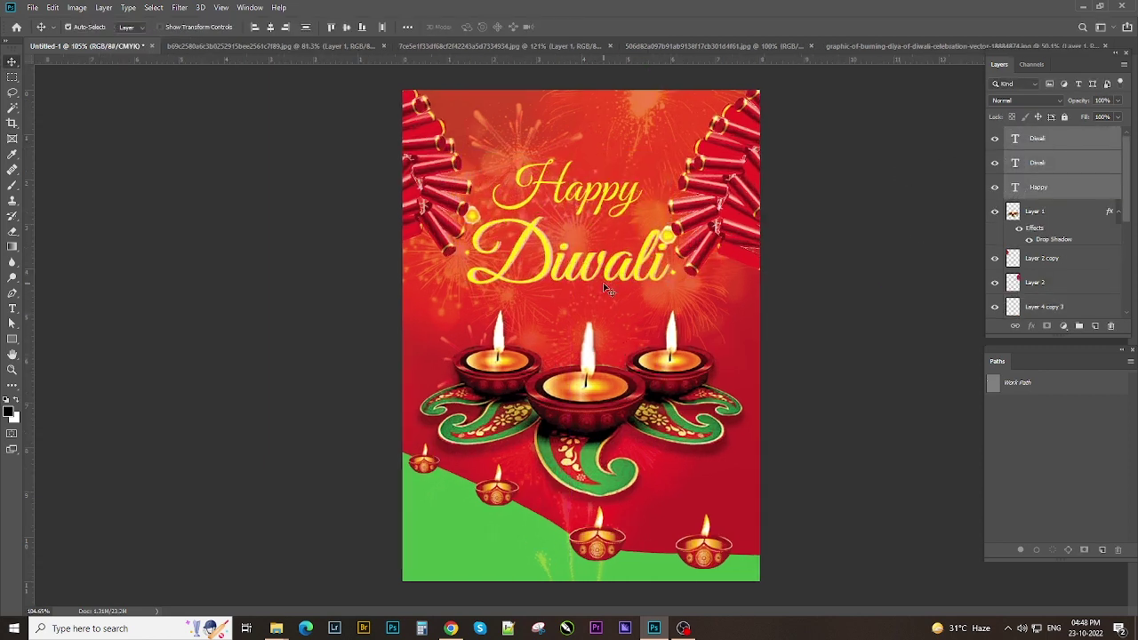
Step: Outline the glowing spark on Layer 2 with the Pen tool and convert it to a selection
{"action": "scroll", "coordinate": [677, 293], "scroll_direction": "up", "scroll_amount": 2, "text": "alt"}
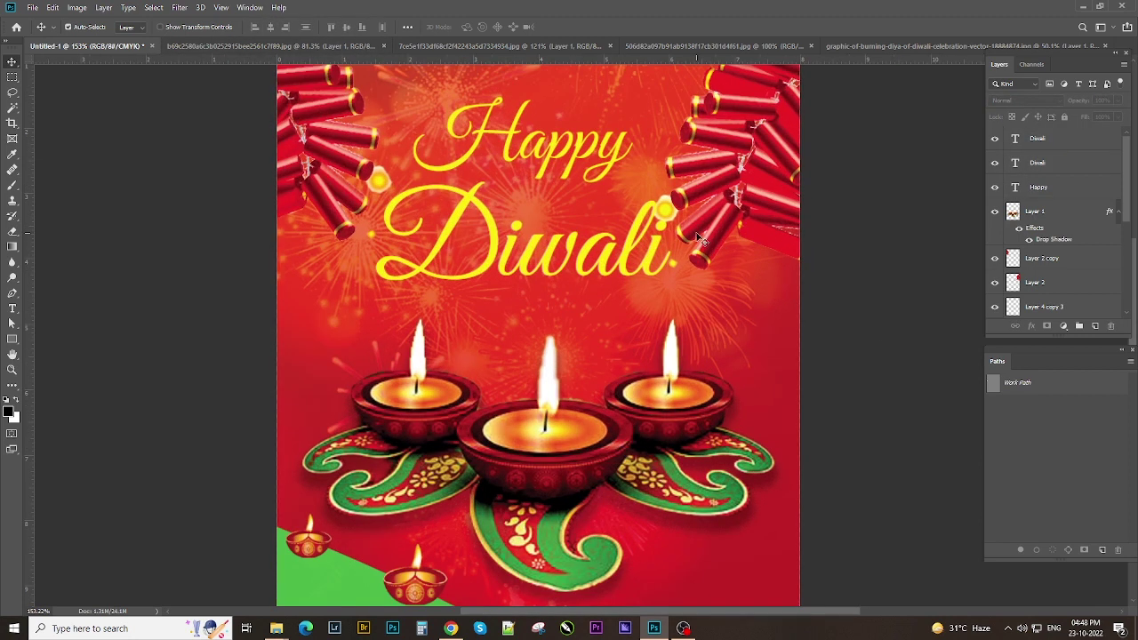
{"action": "left_click", "coordinate": [718, 245]}
{"action": "key", "text": "p"}
{"action": "left_click", "coordinate": [686, 219]}
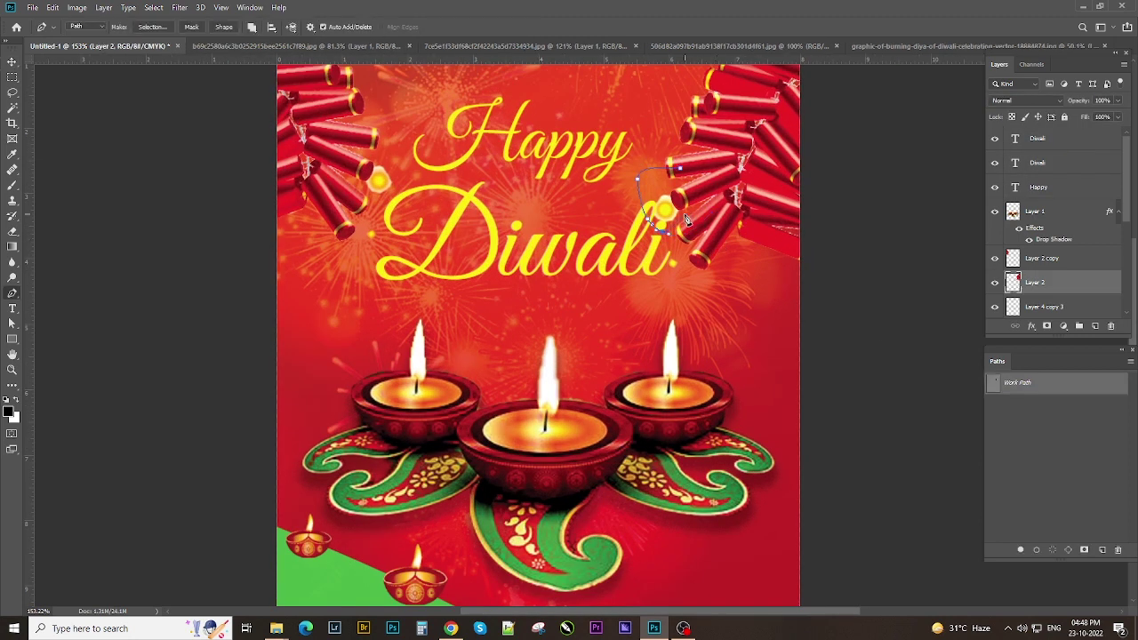
{"action": "key", "text": "Escape"}
{"action": "left_click", "coordinate": [667, 182]}
{"action": "key", "text": "ctrl+Return"}
Step: Copy the spark selection to its own layer and open Hue/Saturation on it
{"action": "scroll", "coordinate": [707, 323], "scroll_direction": "down", "scroll_amount": 4}
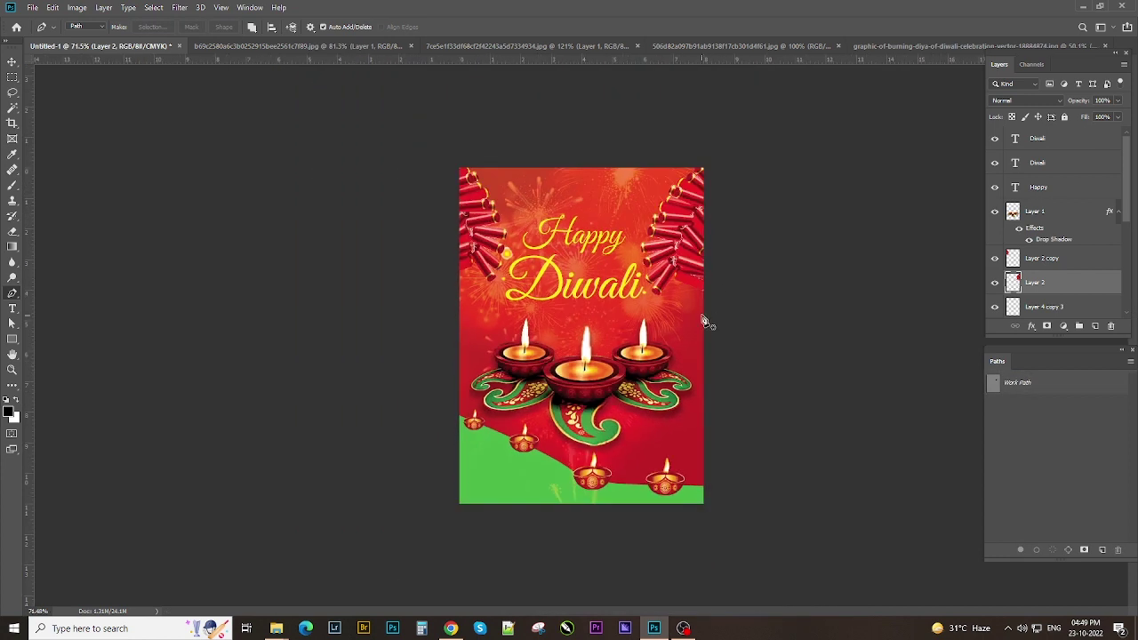
{"action": "scroll", "coordinate": [605, 285], "scroll_direction": "up", "scroll_amount": 2}
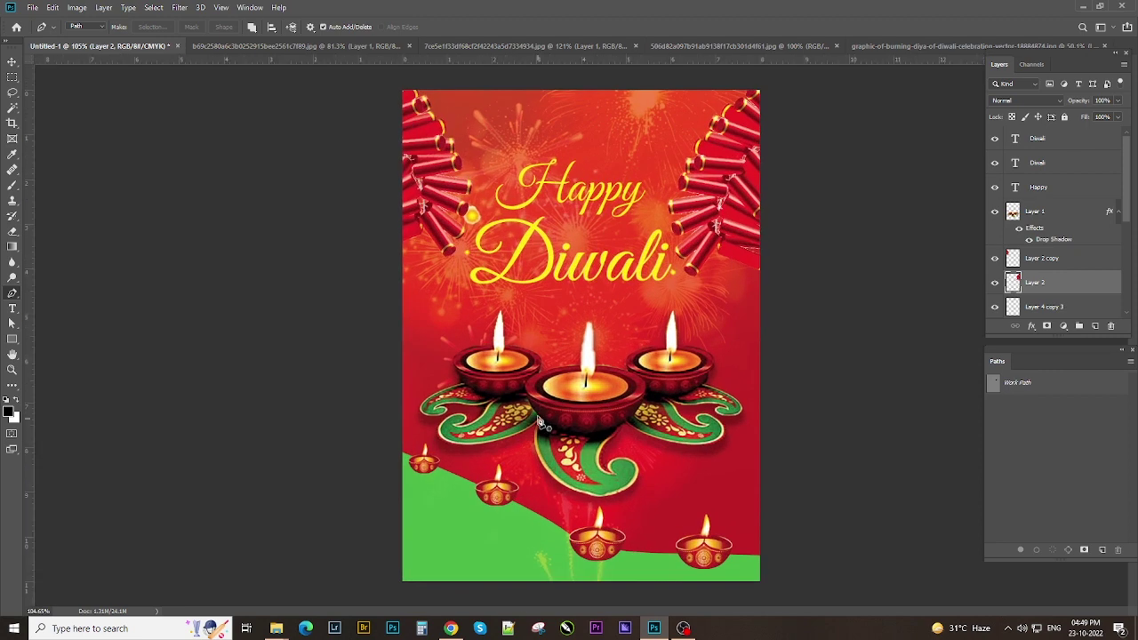
{"action": "scroll", "coordinate": [525, 526], "scroll_direction": "down", "scroll_amount": 1}
{"action": "key", "text": "v"}
{"action": "key", "text": "ctrl+j"}
{"action": "key", "text": "ctrl+u"}
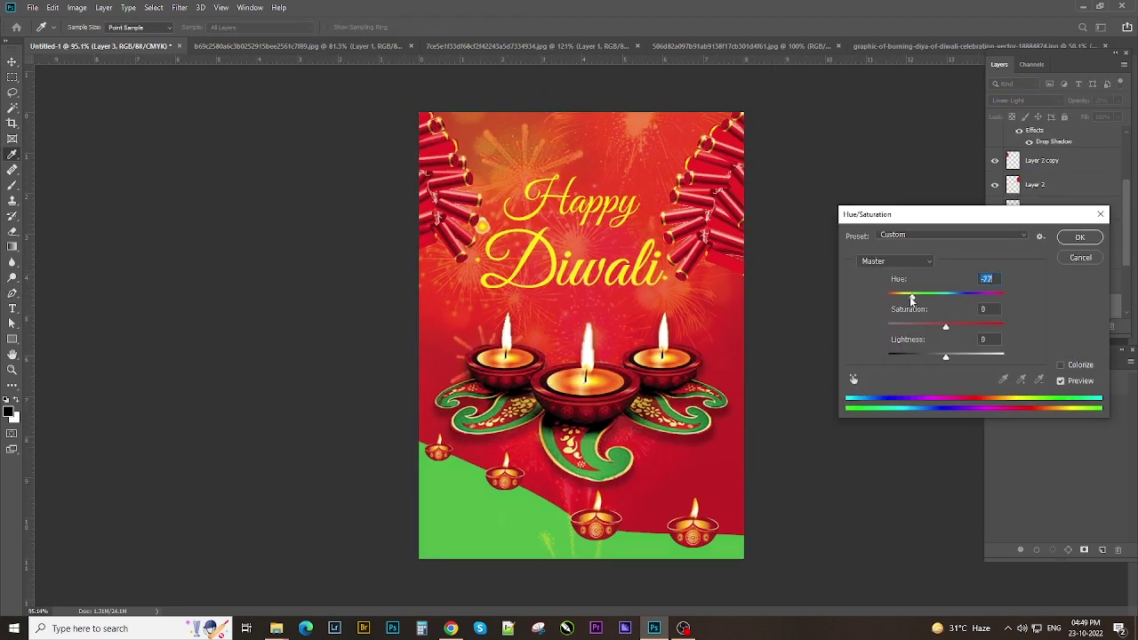
Step: Apply the -27 hue shift and select the Rectangle 1 band layer
{"action": "left_click_drag", "start_coordinate": [945, 295], "coordinate": [985, 295]}
{"action": "left_click", "coordinate": [1080, 258]}
{"action": "left_click", "coordinate": [1054, 283]}
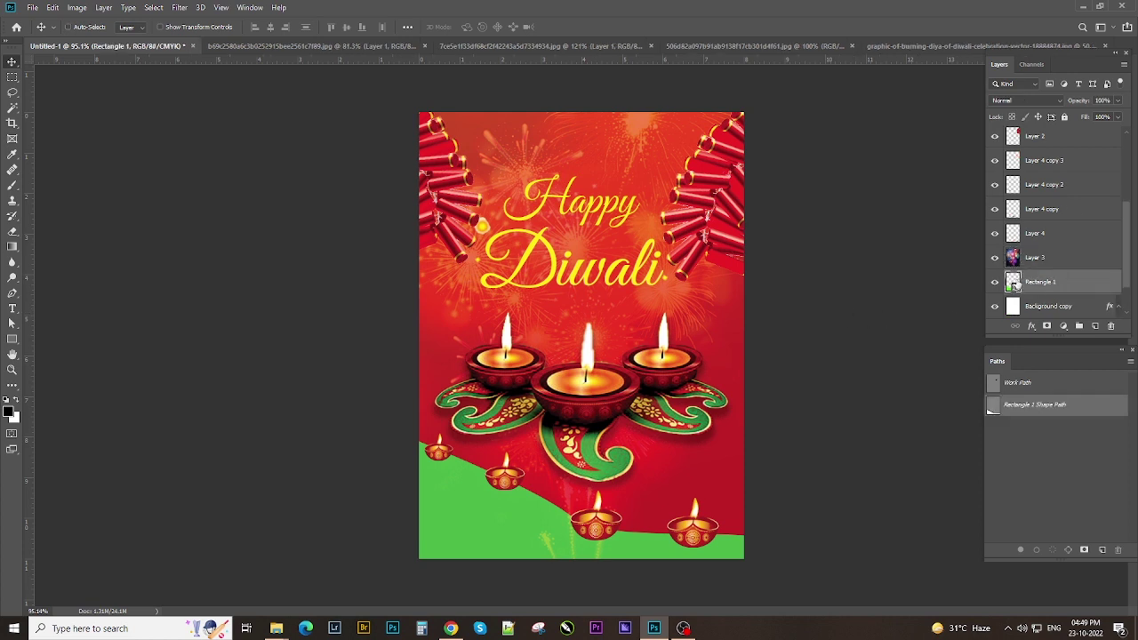
Step: Recolour the band fill, trying gold and cyan before settling on green #42ff00
{"action": "double_click", "coordinate": [1014, 285]}
{"action": "mouse_move", "coordinate": [218, 504]}
{"action": "left_mouse_down"}
{"action": "mouse_move", "coordinate": [222, 560]}
{"action": "mouse_move", "coordinate": [222, 495]}
{"action": "left_mouse_up"}
{"action": "left_click", "coordinate": [205, 413]}
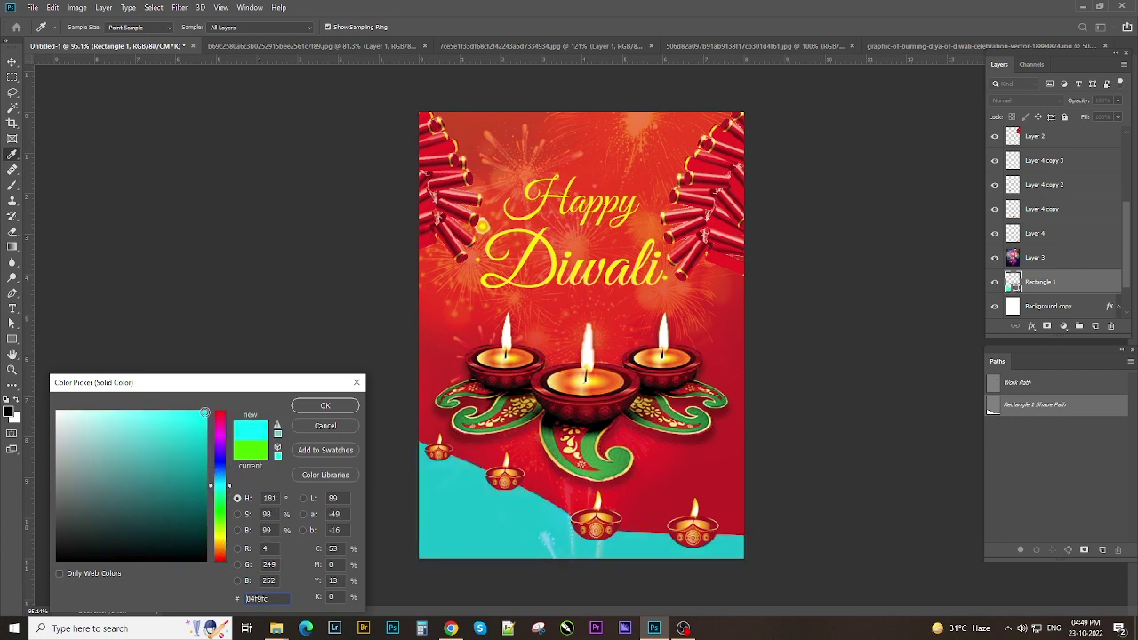
{"action": "left_click_drag", "start_coordinate": [619, 238], "coordinate": [570, 267]}
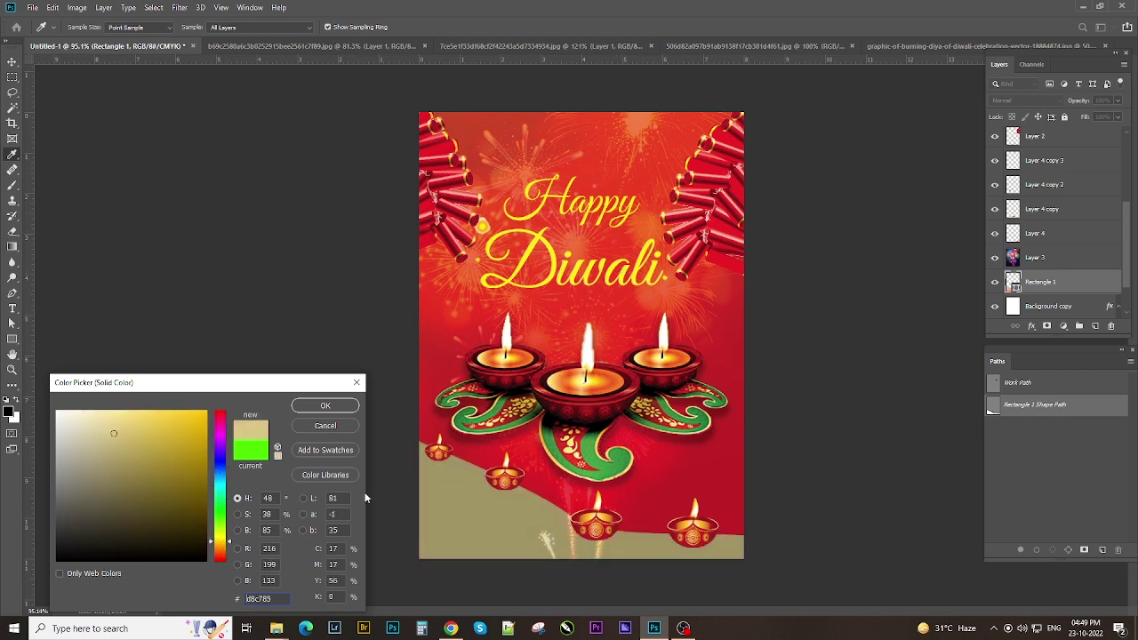
{"action": "mouse_move", "coordinate": [221, 495]}
{"action": "left_mouse_down"}
{"action": "mouse_move", "coordinate": [221, 559]}
{"action": "mouse_move", "coordinate": [222, 512]}
{"action": "mouse_move", "coordinate": [224, 523]}
{"action": "left_mouse_up"}
{"action": "left_click", "coordinate": [325, 405]}
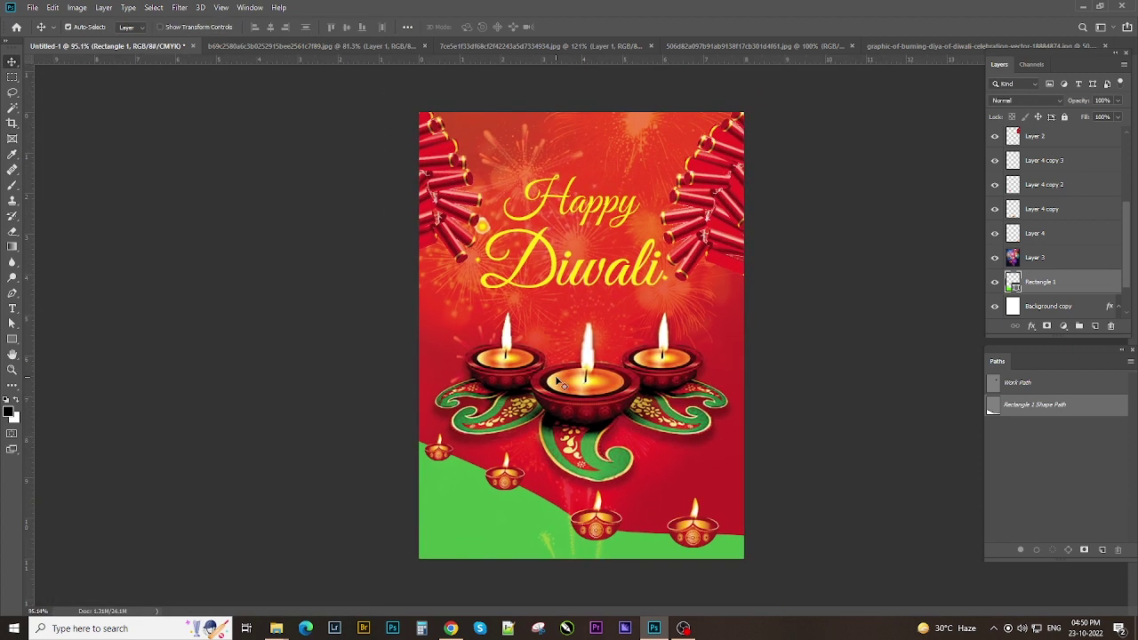
{"action": "scroll", "coordinate": [1058, 258], "scroll_direction": "down", "scroll_amount": 2}
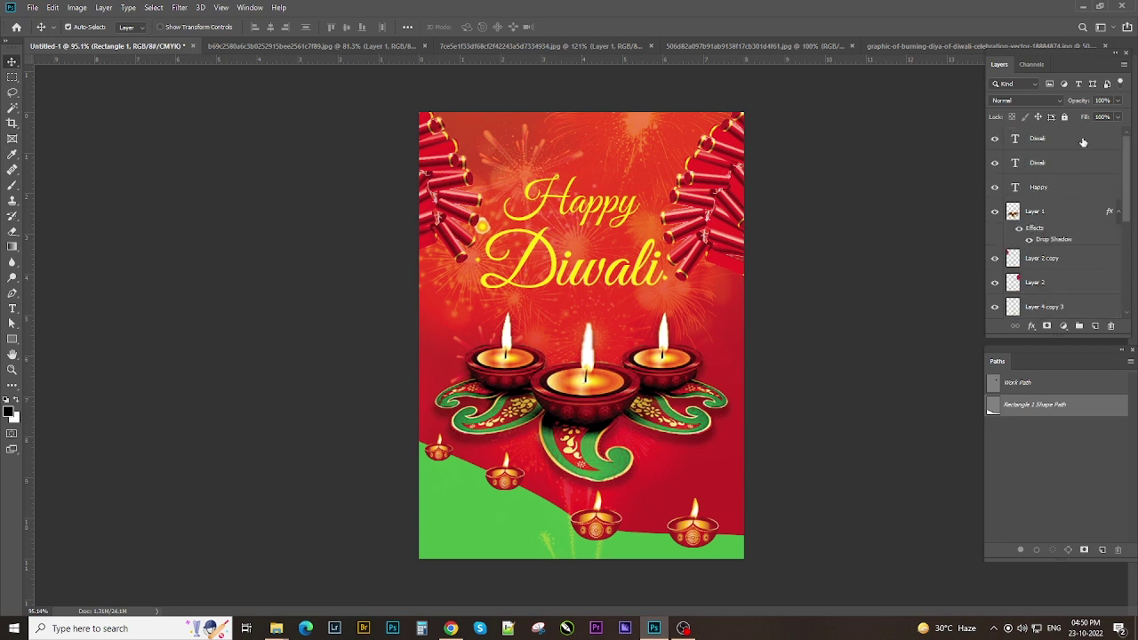
Step: Merge all layers, duplicate the result as Layer 1, and set Levels black input to 21
{"action": "left_click", "coordinate": [1063, 307], "text": "shift"}
{"action": "key", "text": "ctrl+e"}
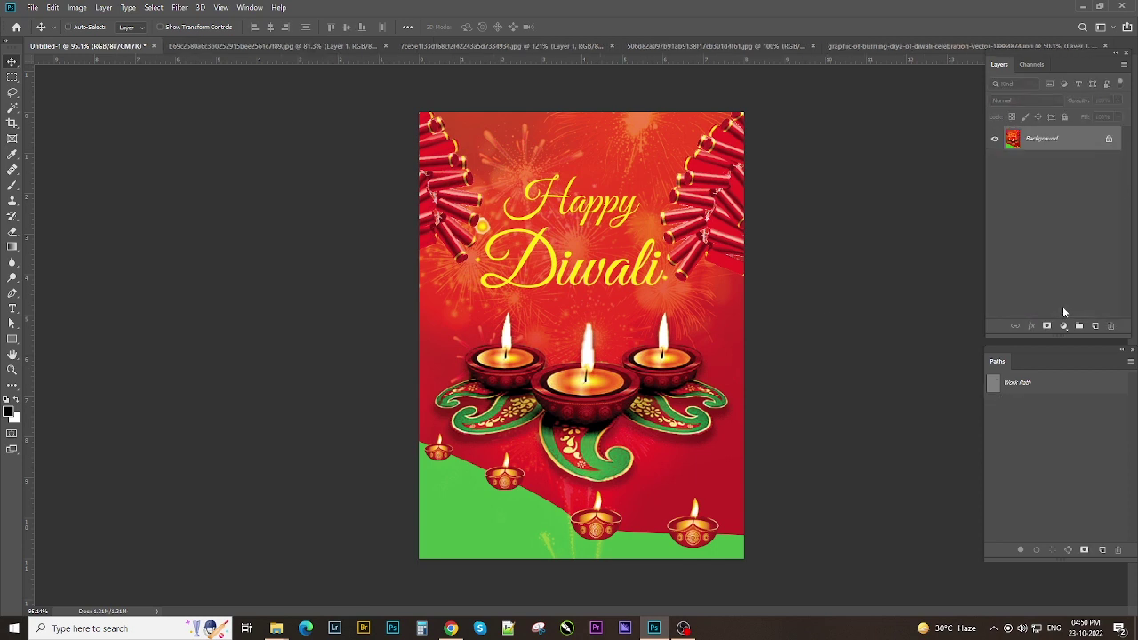
{"action": "key", "text": "ctrl+j"}
{"action": "key", "text": "ctrl+l"}
{"action": "left_click_drag", "start_coordinate": [838, 416], "coordinate": [847, 417]}
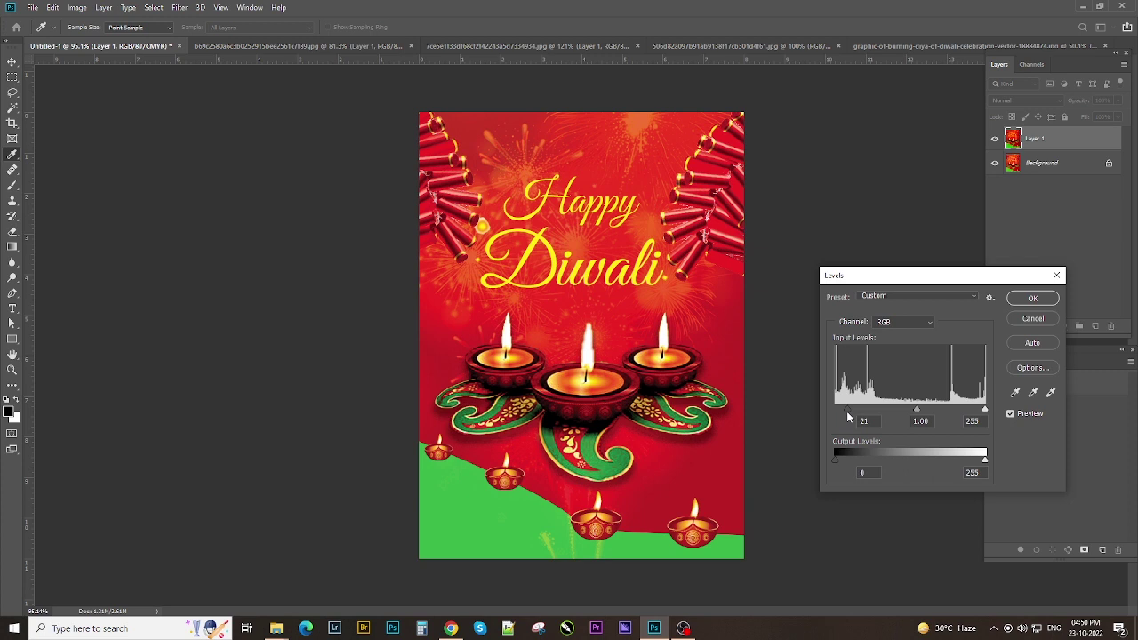
{"action": "left_click", "coordinate": [1033, 298]}
Step: Apply Curves, then preview Hue/Saturation at Hue -1 and Saturation +49
{"action": "key", "text": "ctrl+m"}
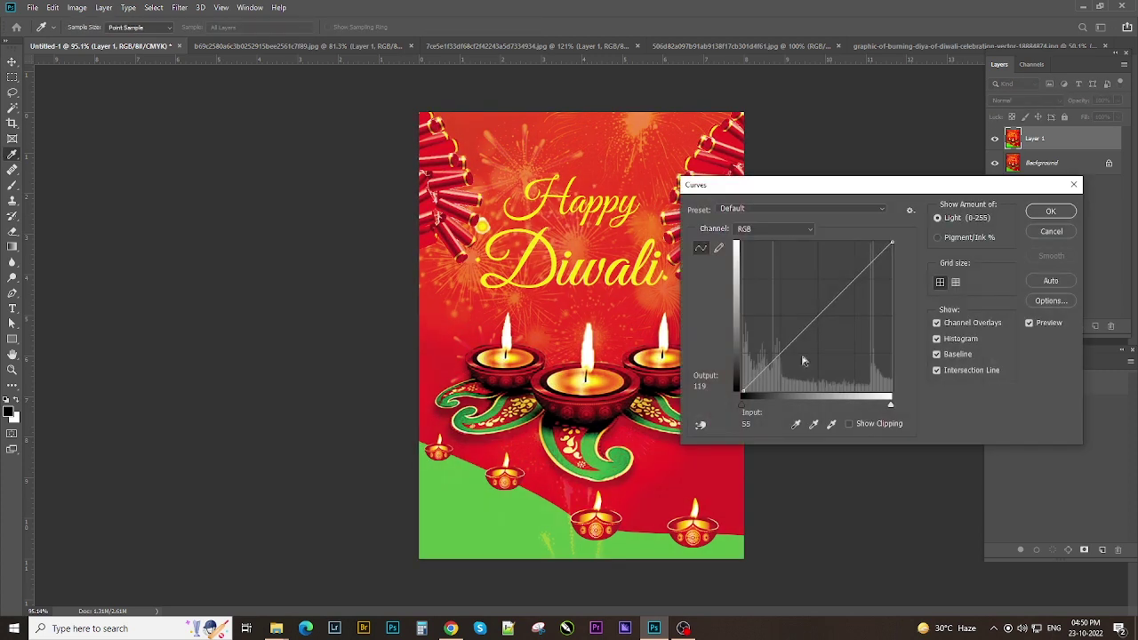
{"action": "left_click", "coordinate": [1050, 211]}
{"action": "key", "text": "ctrl+u"}
{"action": "left_click_drag", "start_coordinate": [947, 297], "coordinate": [919, 298]}
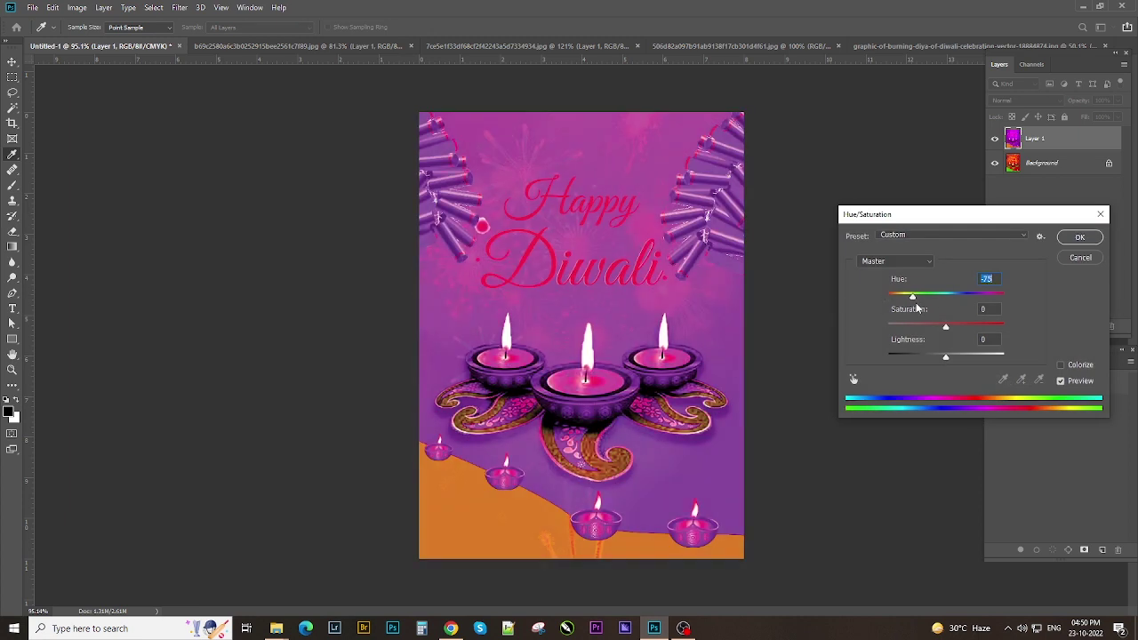
{"action": "key", "text": "Escape"}
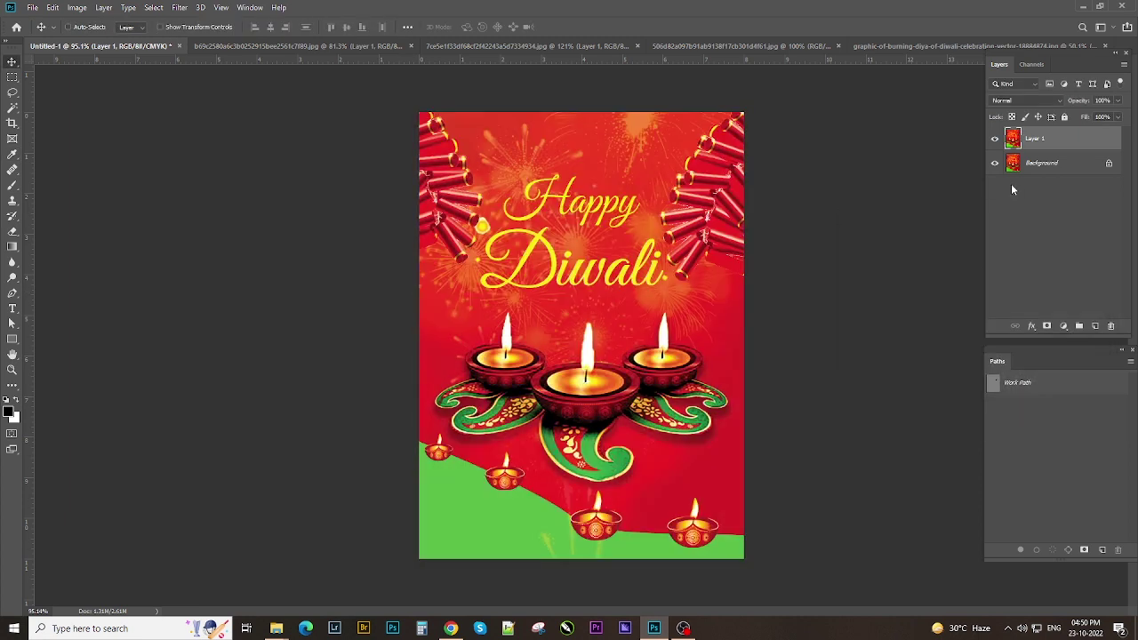
{"action": "key", "text": "ctrl+u"}
{"action": "mouse_move", "coordinate": [946, 297]}
{"action": "left_mouse_down"}
{"action": "mouse_move", "coordinate": [963, 296]}
{"action": "mouse_move", "coordinate": [945, 297]}
{"action": "mouse_move", "coordinate": [947, 328]}
{"action": "left_mouse_up"}
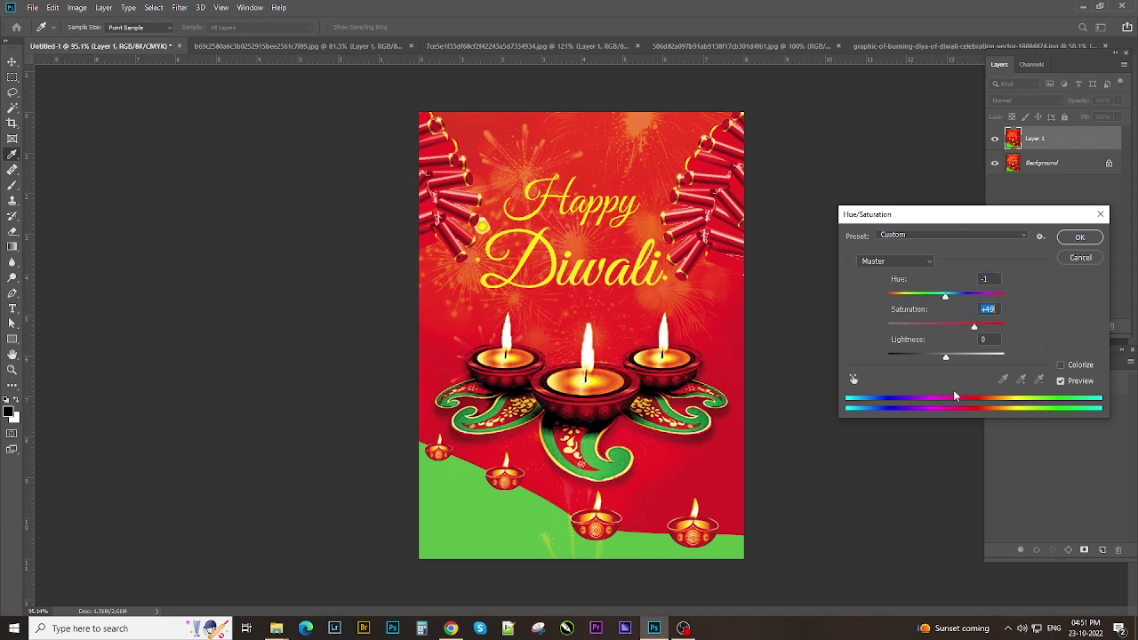
Step: Apply the +49 saturation, then Camera Raw: Temperature +2, Tint +3, Exposure +0.45, Contrast 0
{"action": "left_click", "coordinate": [1071, 240]}
{"action": "key", "text": "ctrl+shift+a"}
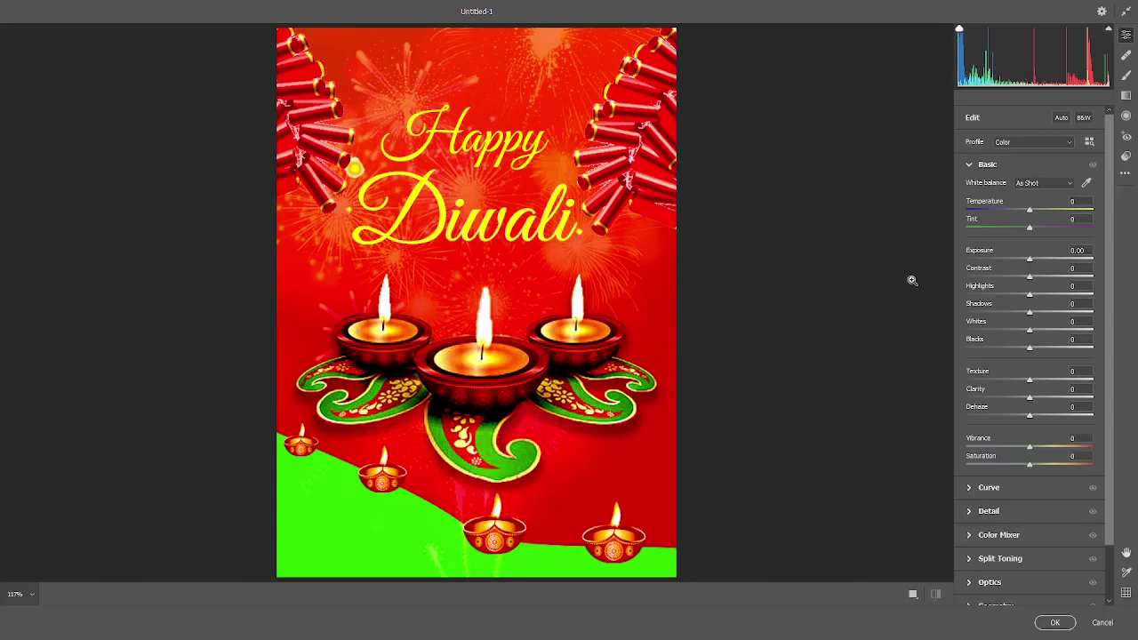
{"action": "left_click_drag", "start_coordinate": [1030, 209], "coordinate": [1060, 209]}
{"action": "type", "text": "2"}
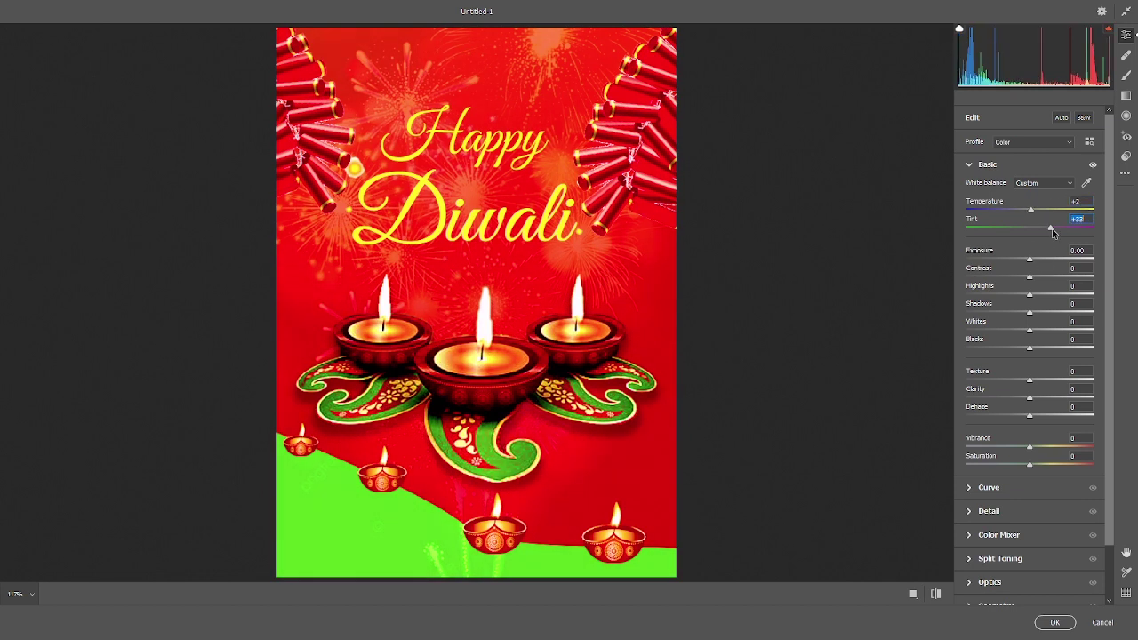
{"action": "key", "text": "Tab"}
{"action": "type", "text": "3"}
{"action": "left_click_drag", "start_coordinate": [1030, 258], "coordinate": [1066, 279]}
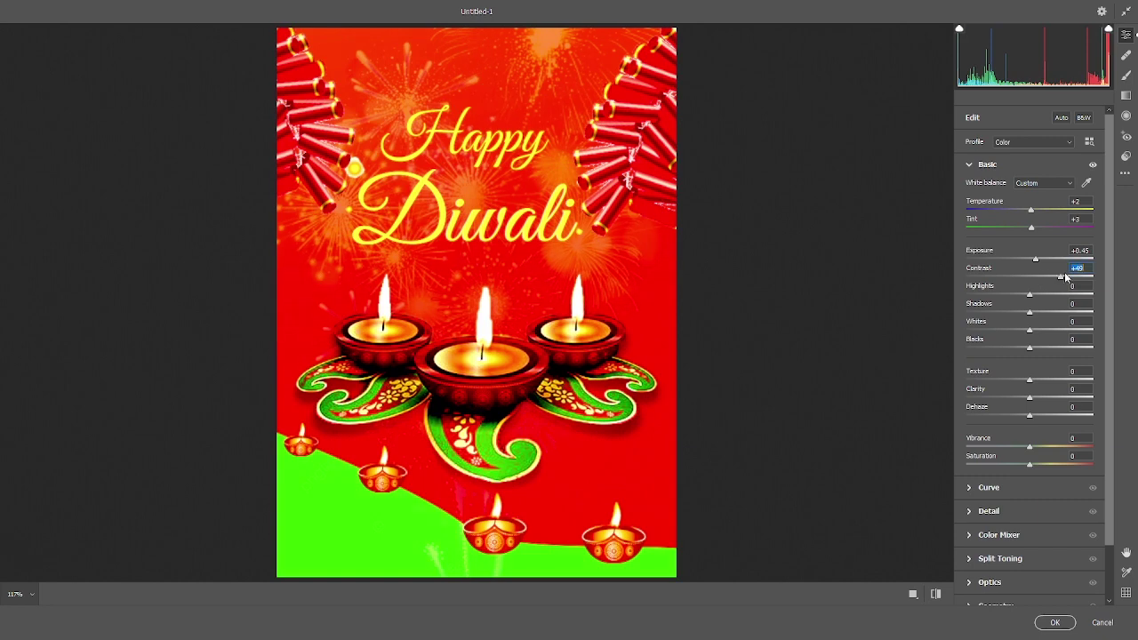
{"action": "double_click", "coordinate": [1066, 279]}
{"action": "key", "text": "Return"}
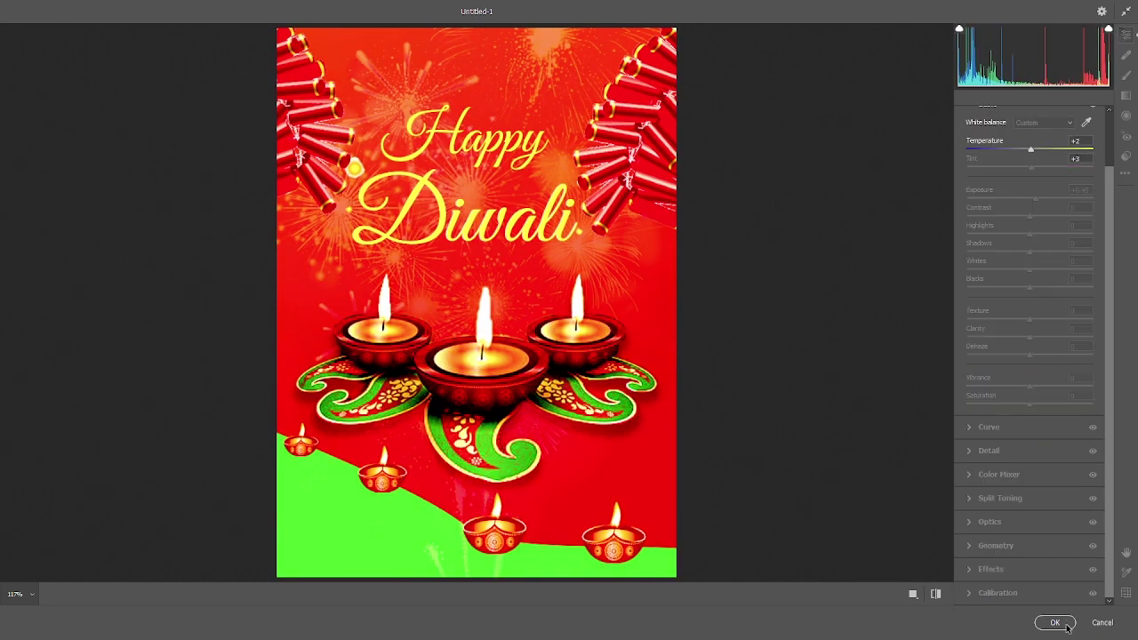
{"action": "left_click", "coordinate": [179, 7]}
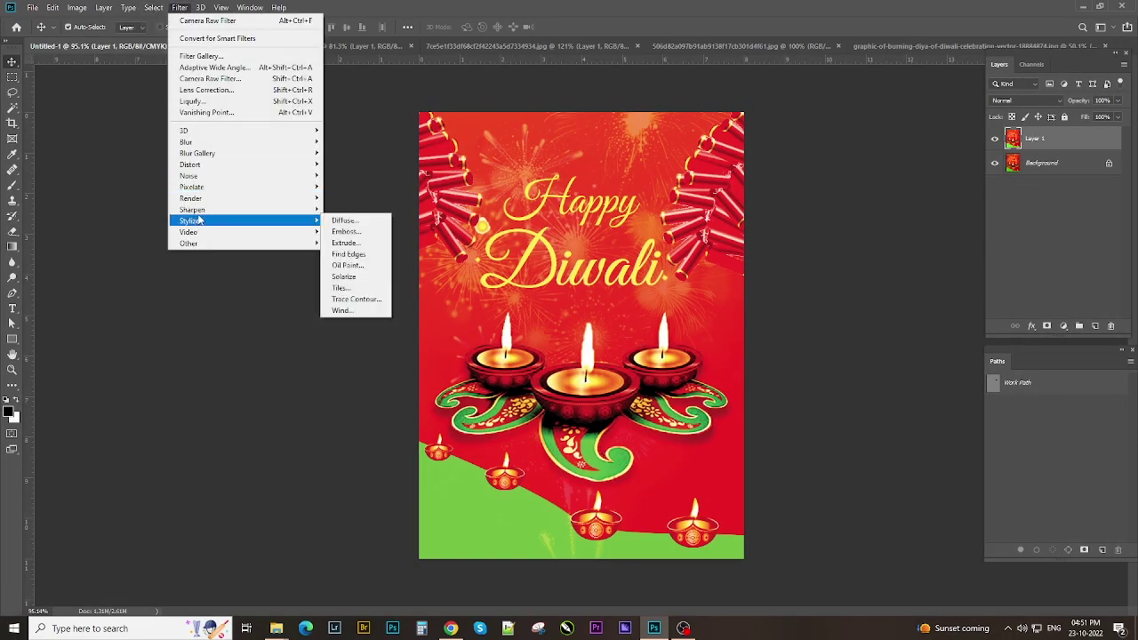
Step: Apply Unsharp Mask 138% / 2.0 px over the lower-left green area, then merge down
{"action": "left_click", "coordinate": [355, 257]}
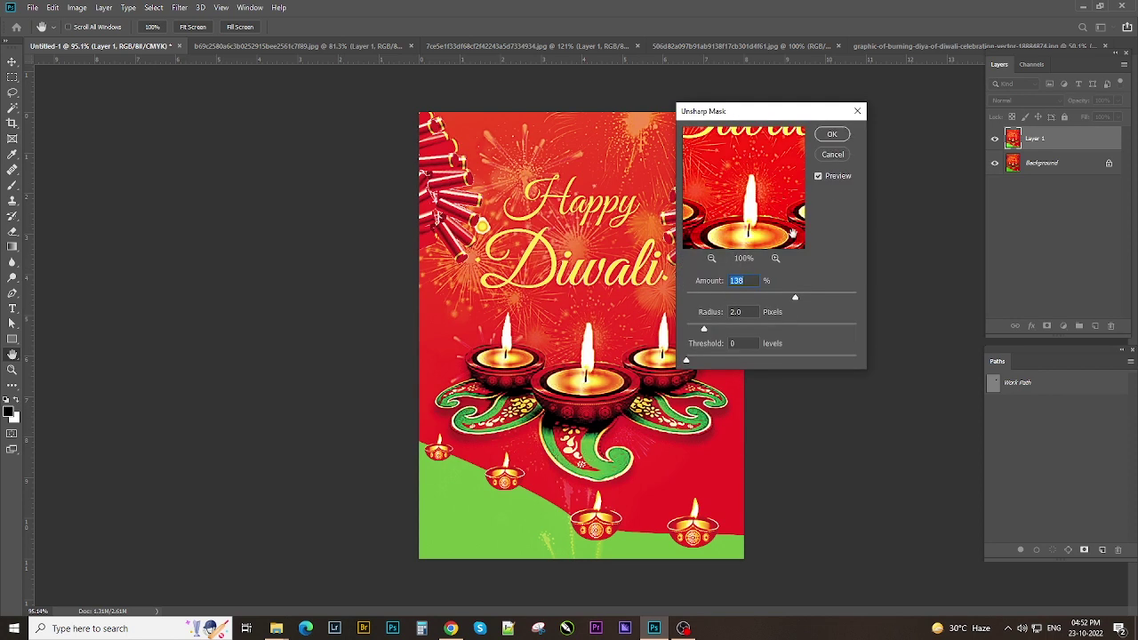
{"action": "left_click", "coordinate": [832, 134]}
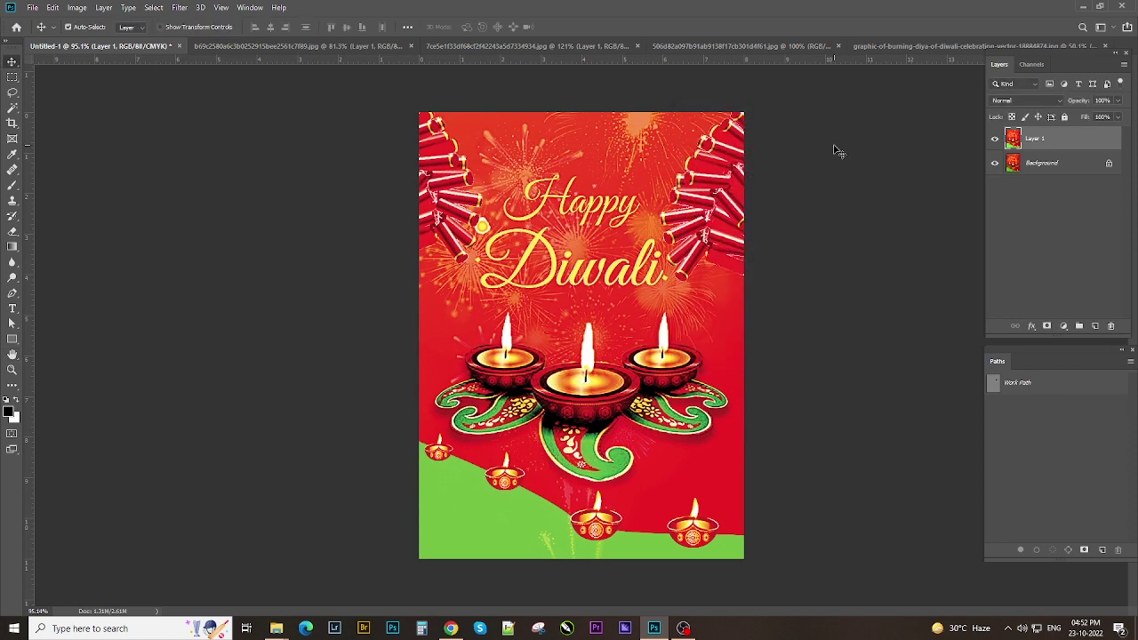
{"action": "key", "text": "b"}
{"action": "key", "text": "bracketleft"}
{"action": "key", "text": "bracketleft"}
{"action": "key", "text": "bracketleft"}
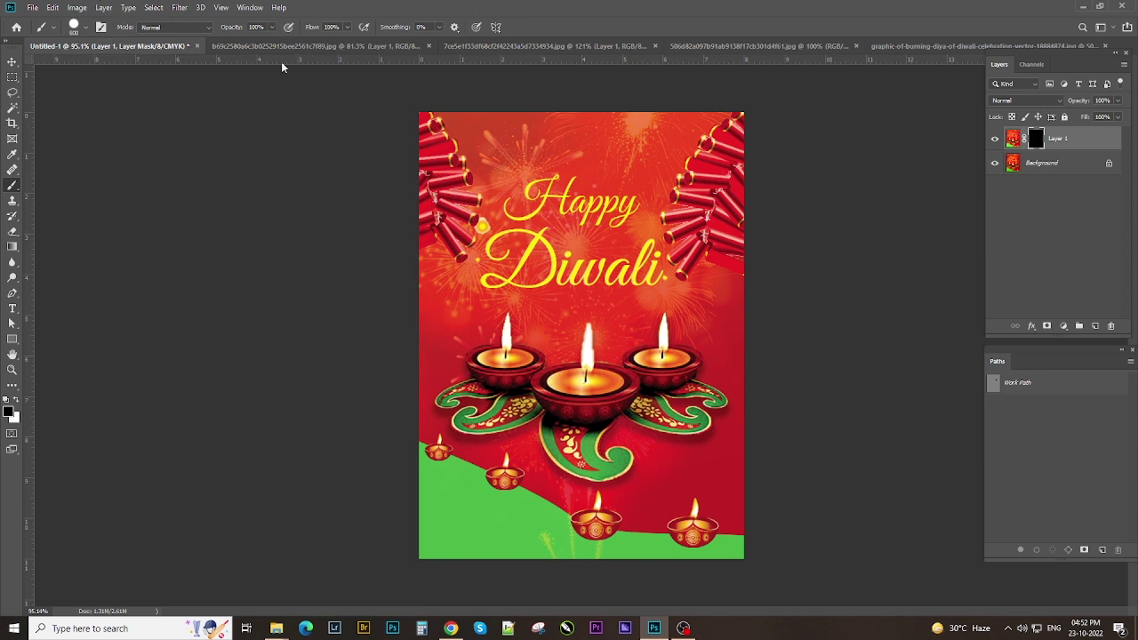
{"action": "key", "text": "x"}
{"action": "left_click_drag", "start_coordinate": [462, 480], "coordinate": [461, 453]}
{"action": "key", "text": "ctrl+e"}
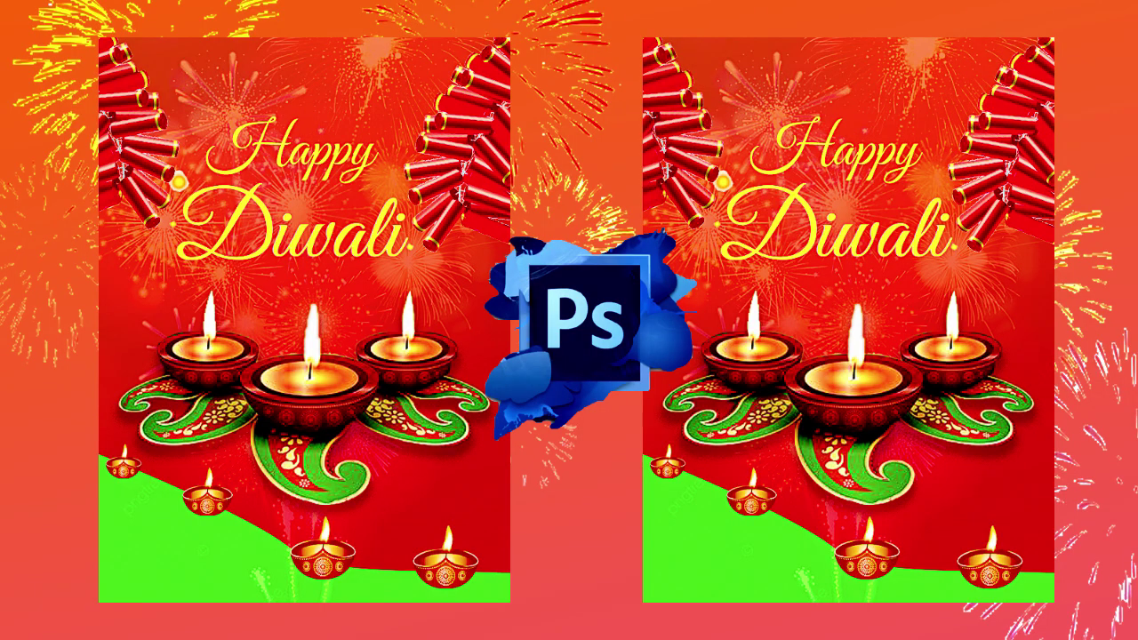